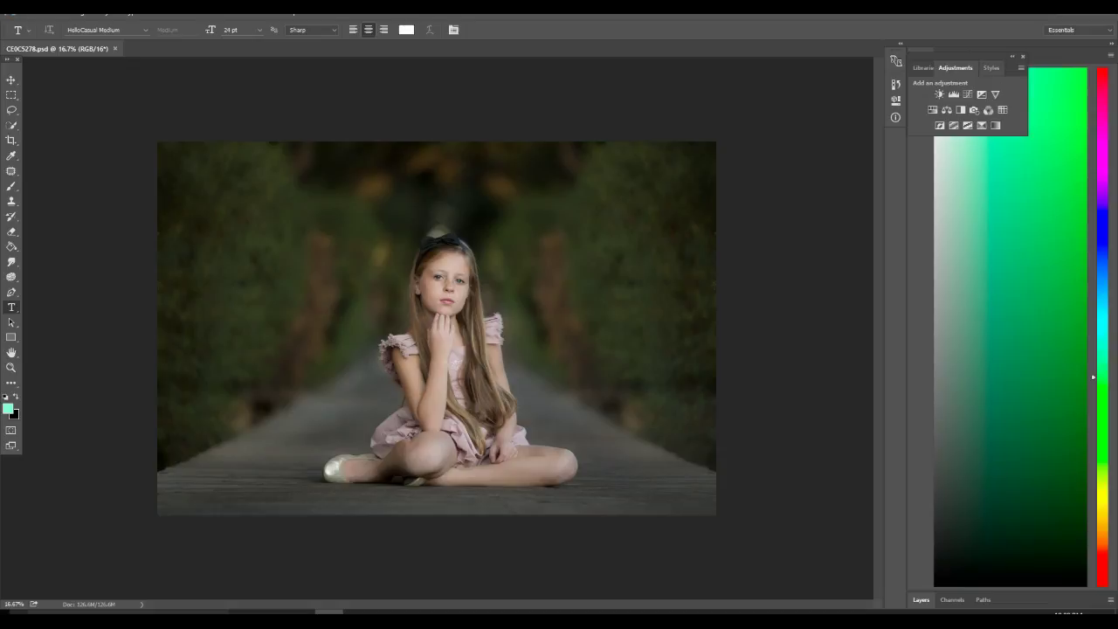
Step: Dock the floating Adjustments group with the other panels, collapse the dock to icons and show the Adjustments
drag(1004, 67, 1050, 140)
click(1110, 44)
click(1050, 141)
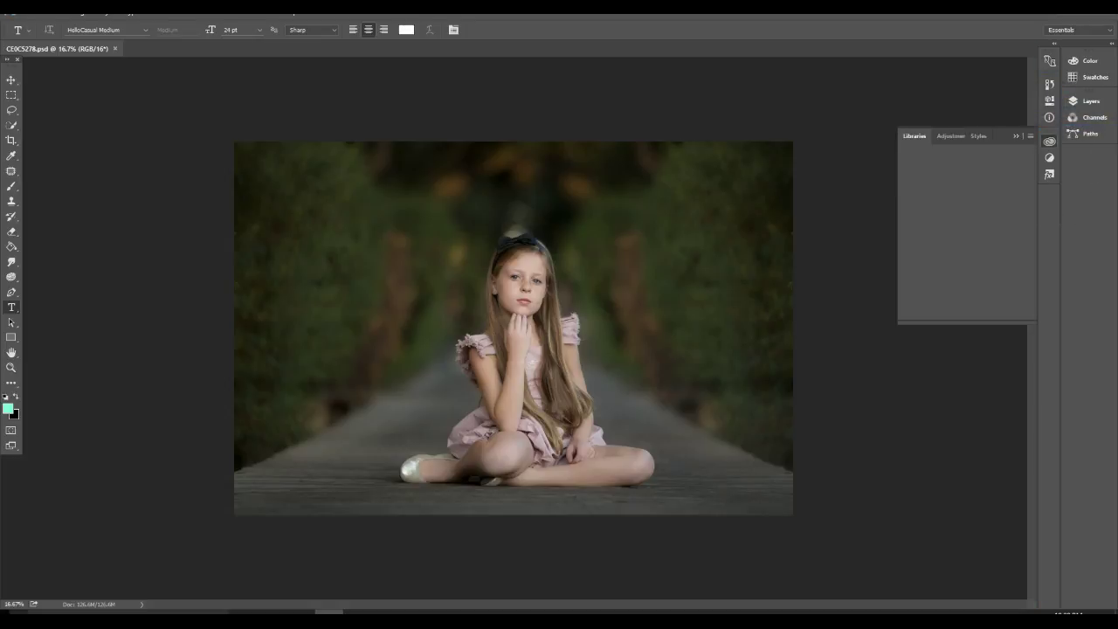
click(951, 136)
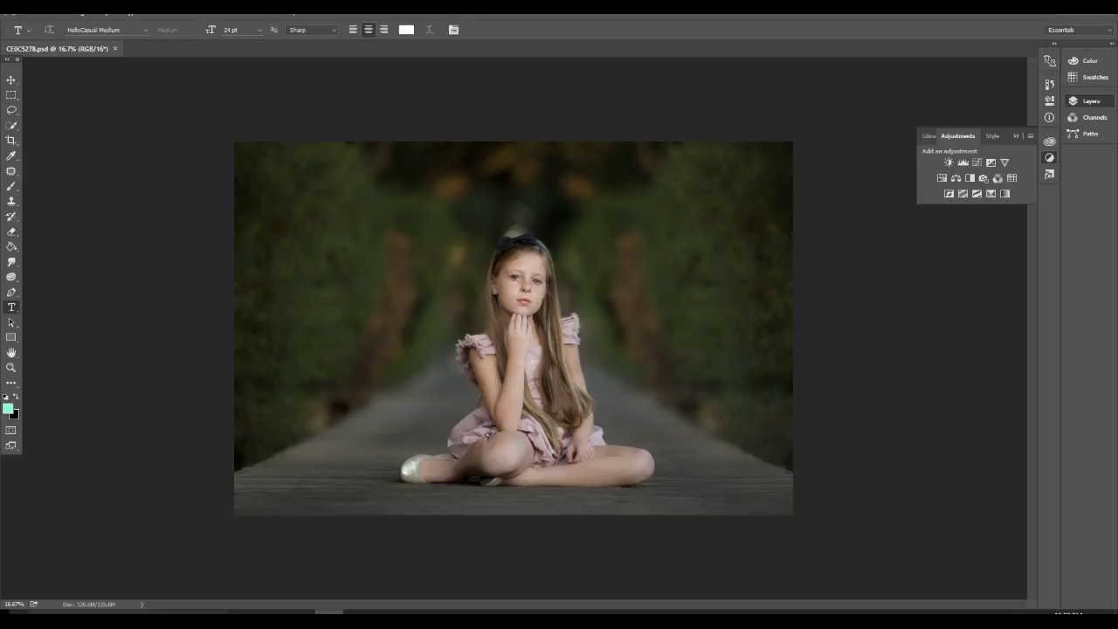
Step: Expand the Layers group and dock Adjustments above it, leaving the neighbouring panels collapsed to icons
click(1090, 100)
drag(1016, 96, 1116, 244)
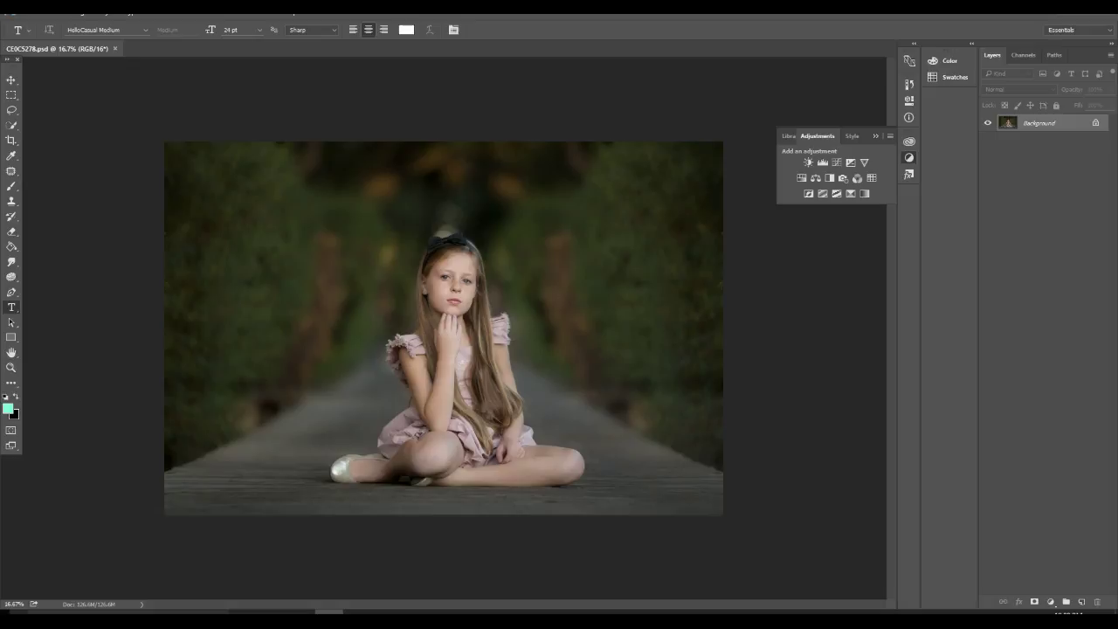
drag(816, 135, 1005, 55)
click(875, 136)
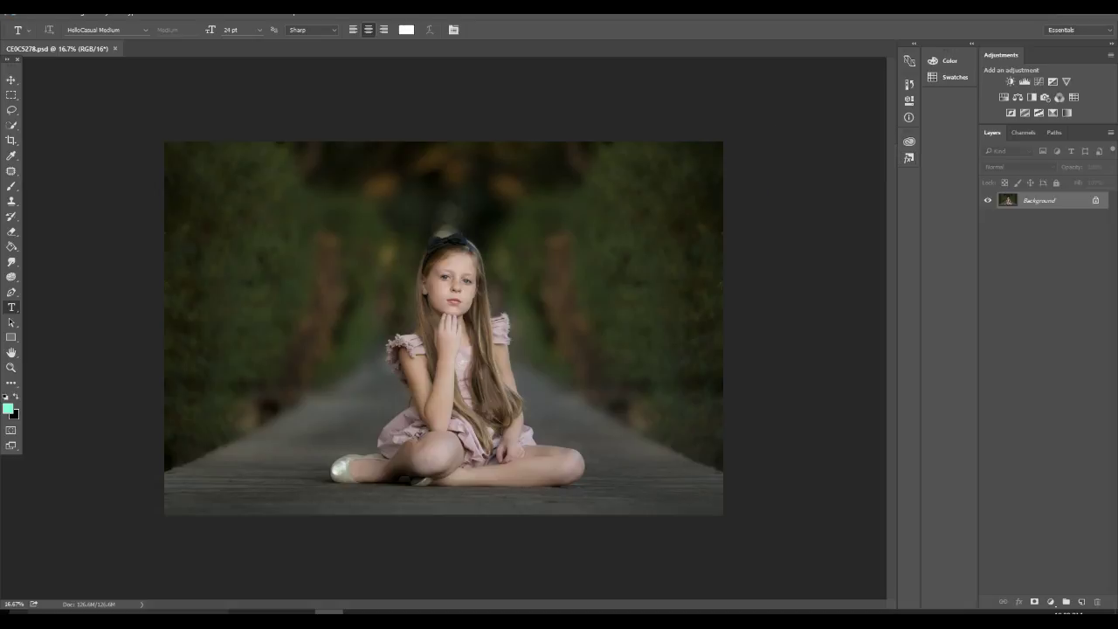
click(913, 42)
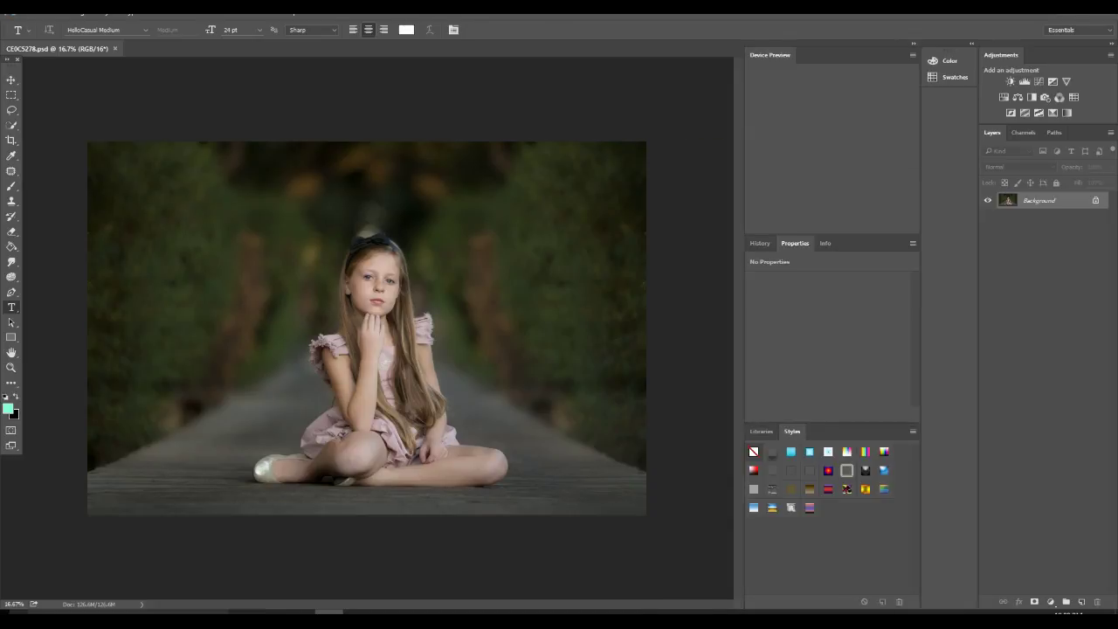
click(914, 43)
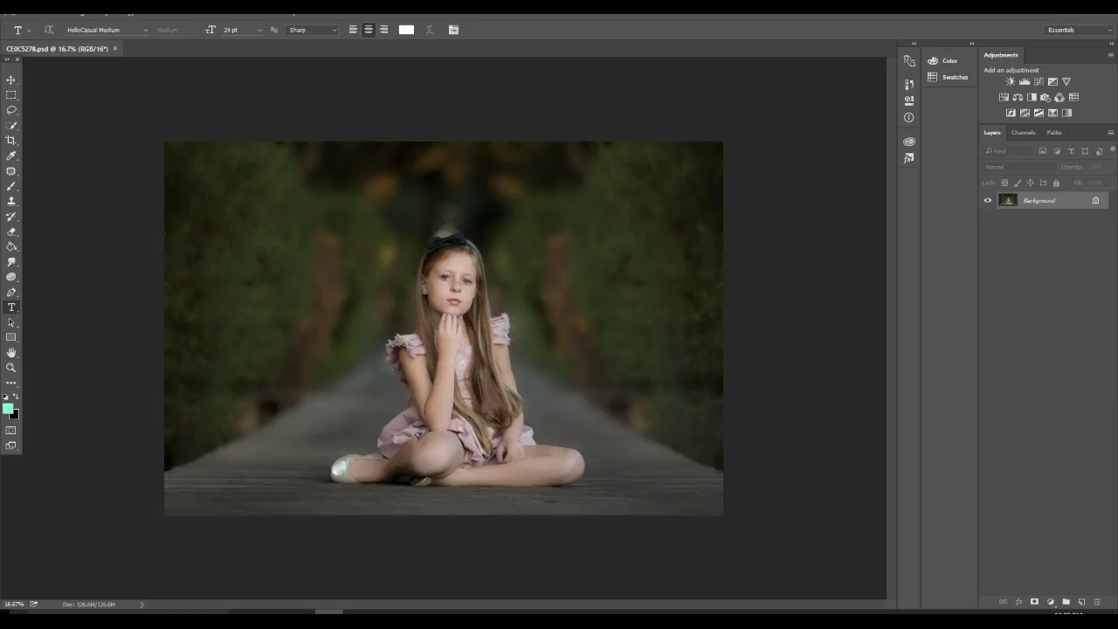
Step: Switch to the Rectangular Marquee tool and examine the girl and the green background up close
key(m)
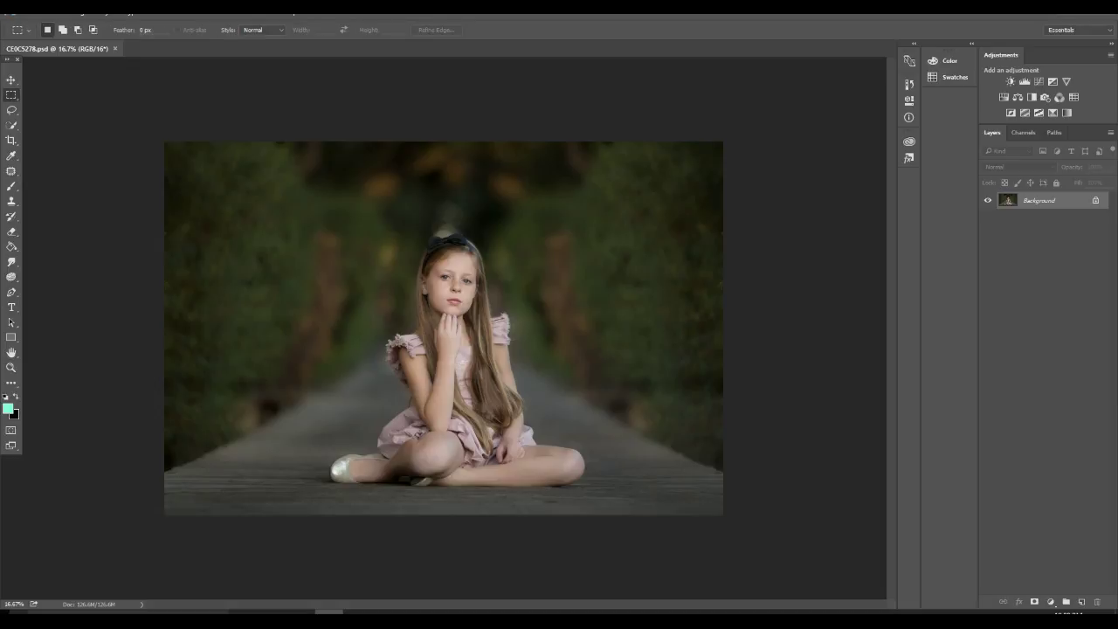
scroll(449, 295, up, 12)
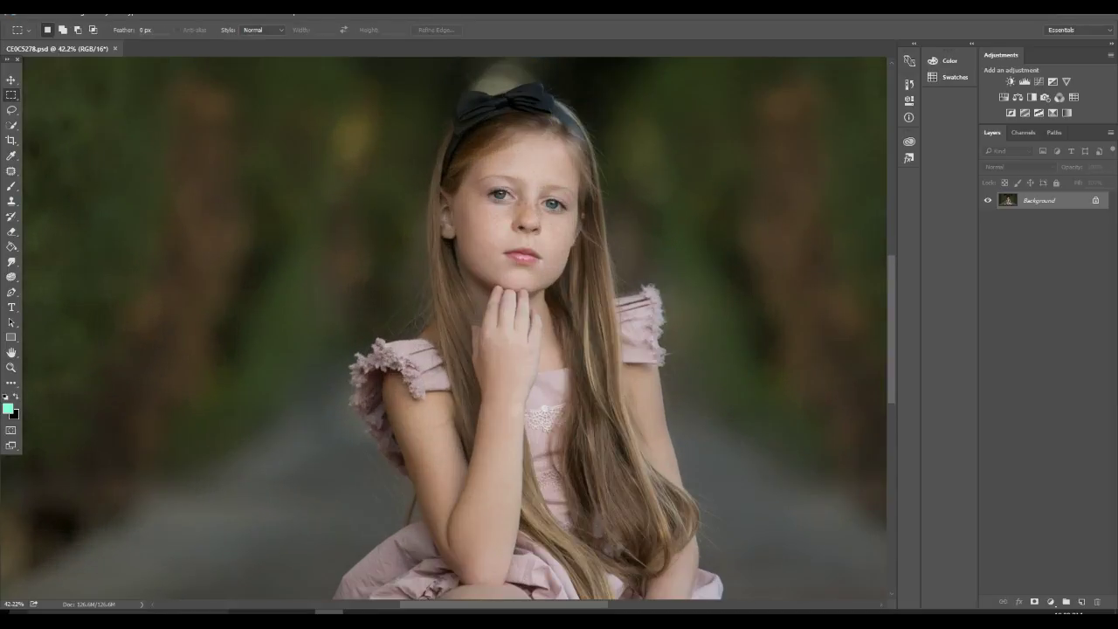
scroll(494, 144, up, 2)
scroll(494, 145, down, 7)
scroll(494, 144, up, 7)
scroll(449, 328, down, 5)
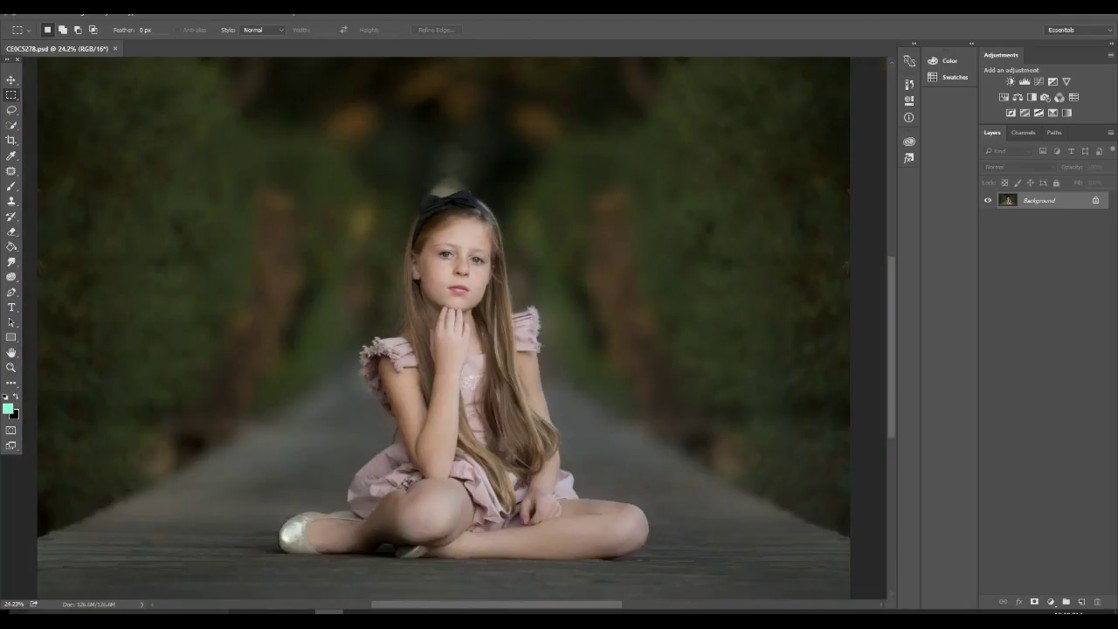
scroll(449, 327, down, 2)
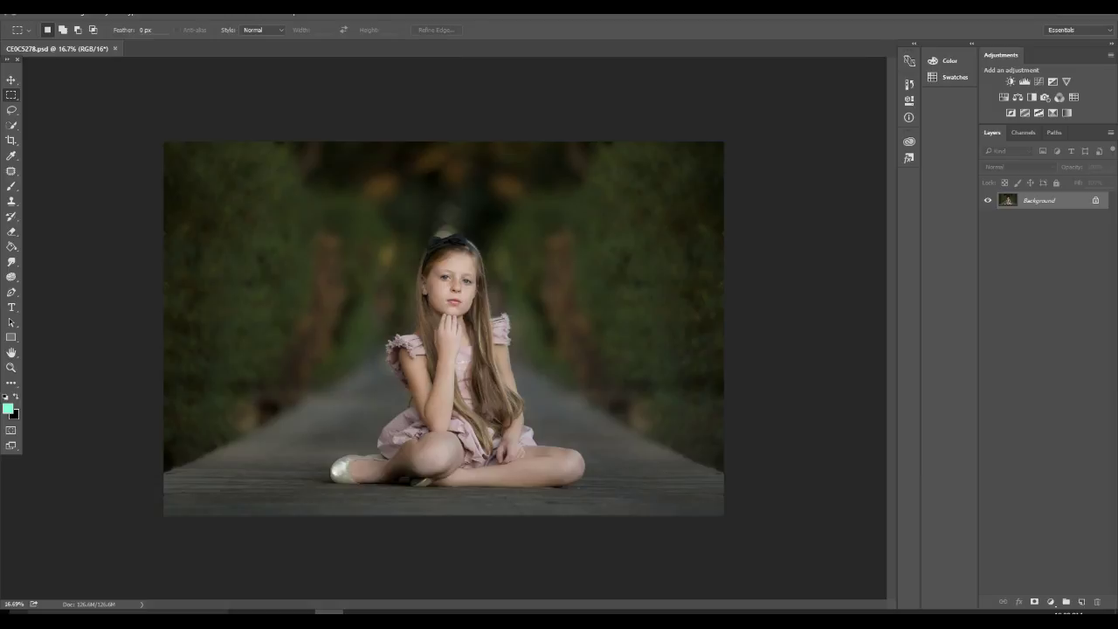
Step: Add a Selective Color adjustment layer and set Yellows to Cyan -57, Magenta -24, Yellow -1 and Black +22
click(1051, 601)
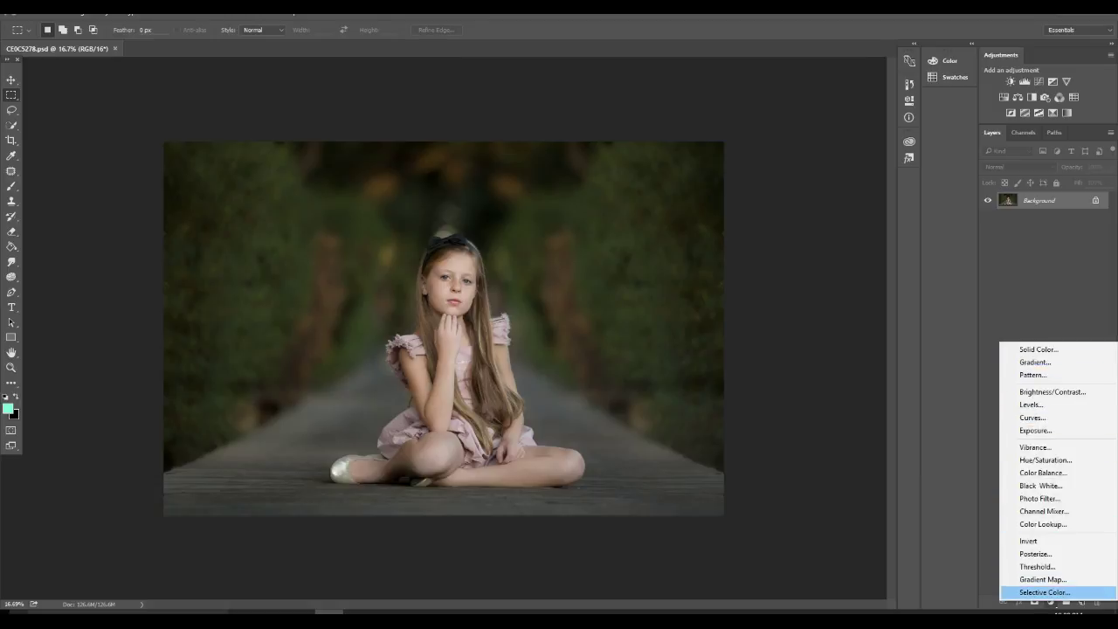
click(1045, 592)
click(821, 131)
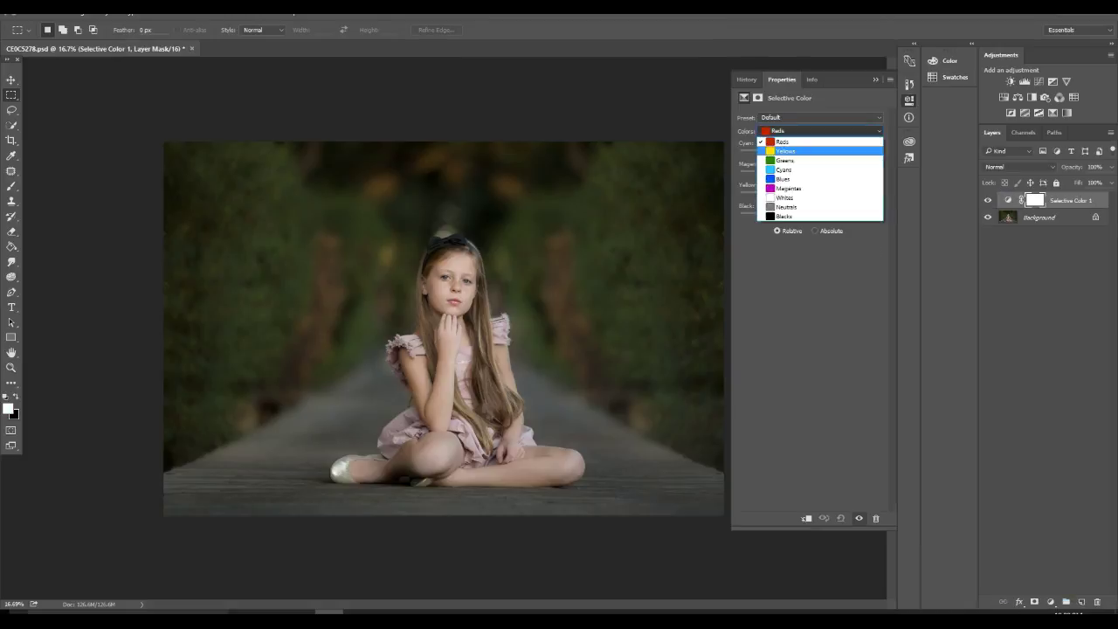
click(786, 152)
drag(809, 153, 739, 153)
drag(809, 175, 856, 216)
click(819, 131)
click(784, 150)
drag(809, 154, 825, 216)
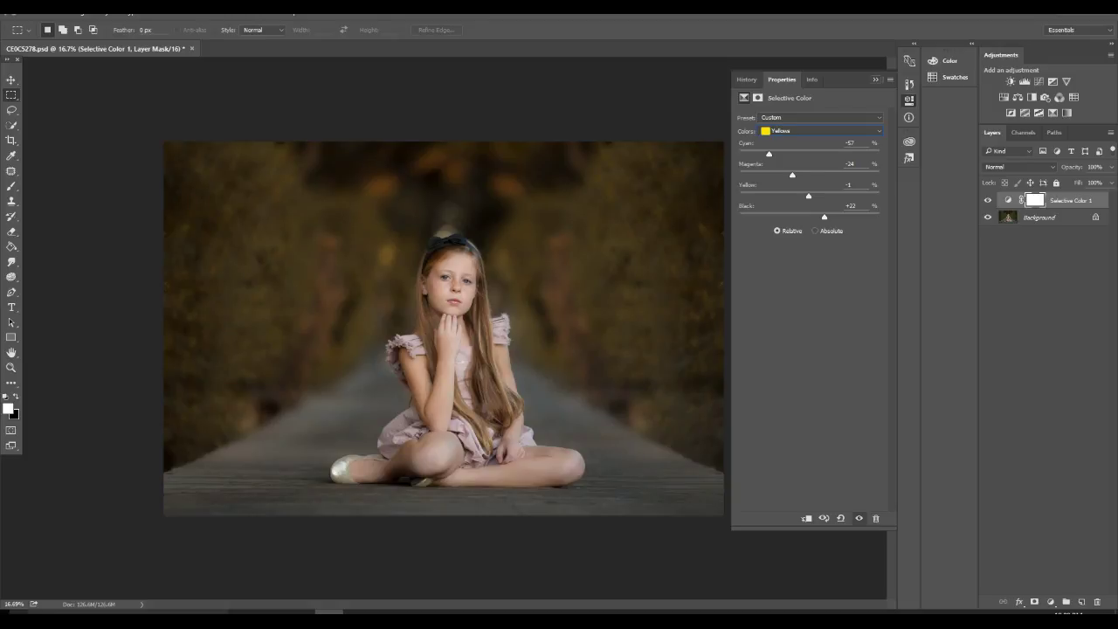
click(909, 99)
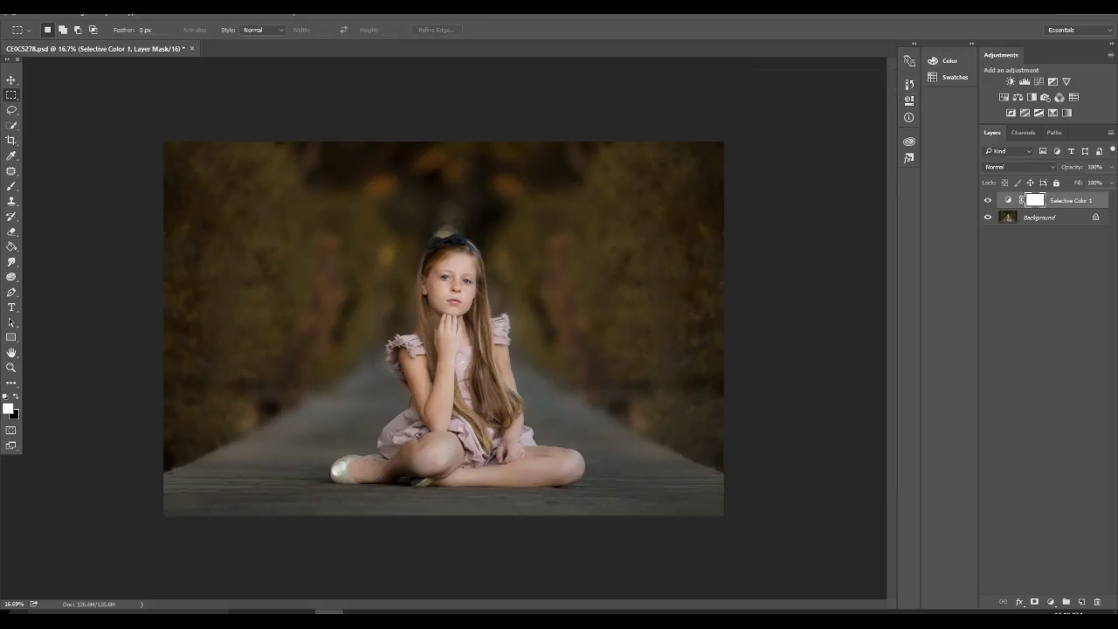
Step: Hide the Selective Color layer and add a reduced-opacity Color Balance layer with midtones Cyan-Red +10, Magenta-Green -13 and Yellow-Blue -31
click(987, 200)
click(1018, 97)
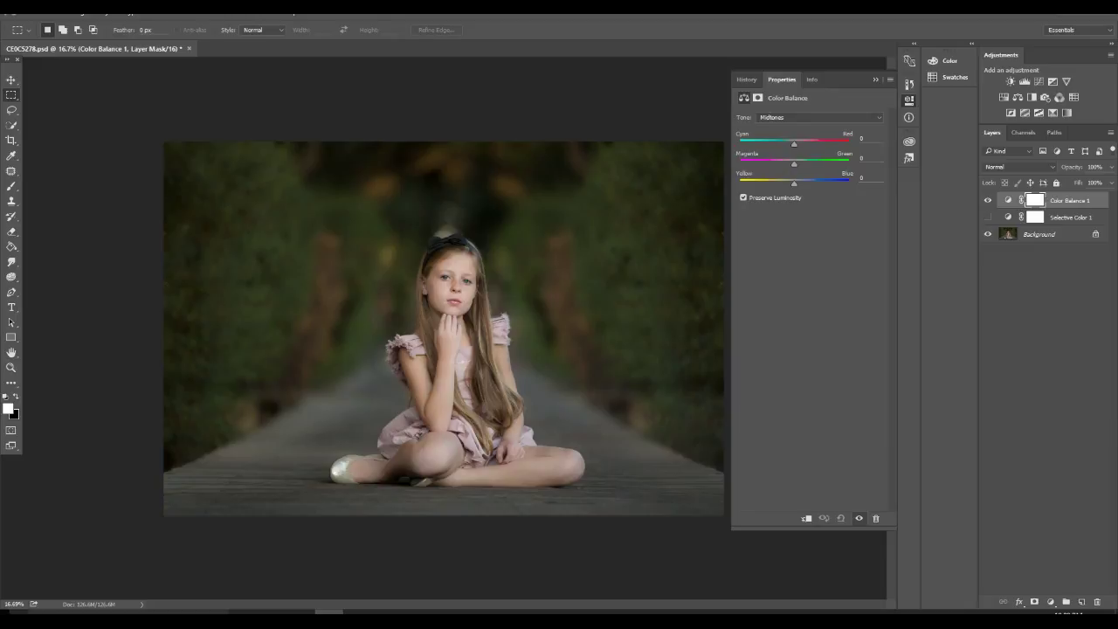
drag(794, 183, 785, 182)
drag(774, 183, 797, 143)
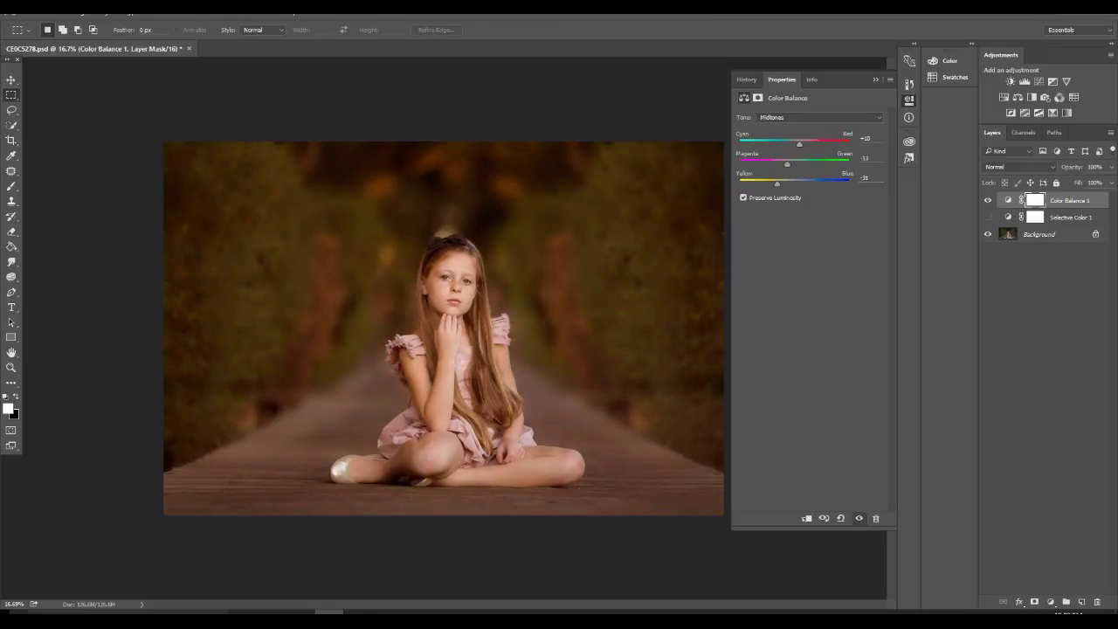
click(908, 100)
key(8)
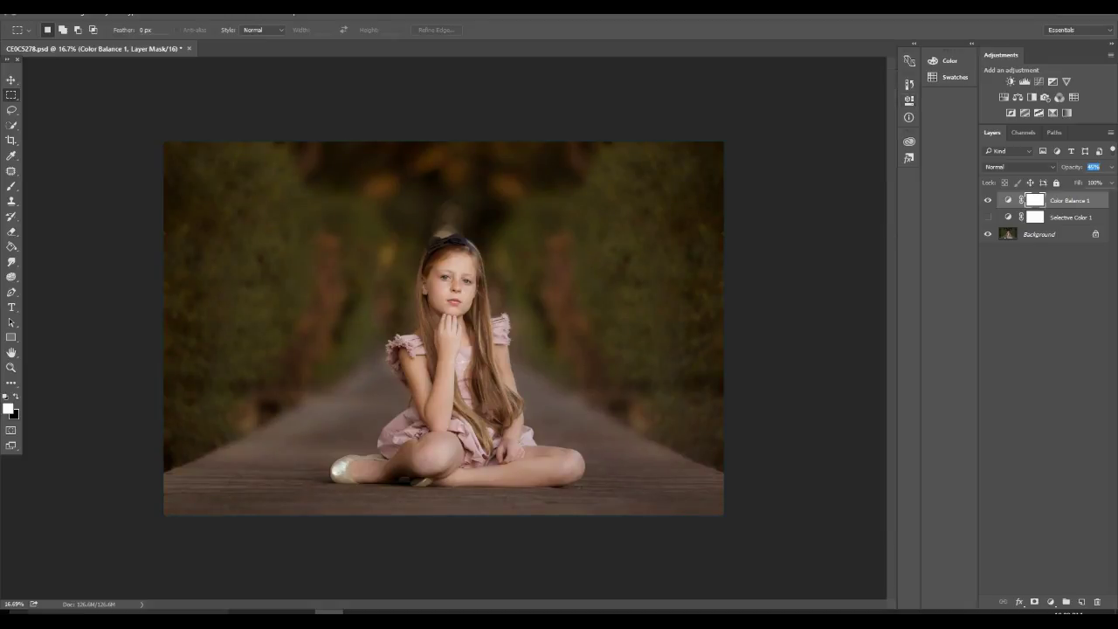
Step: Hide the Color Balance layer and add a Hue/Saturation adjustment layer with the Greens hue set to -180
key(ctrl+comma)
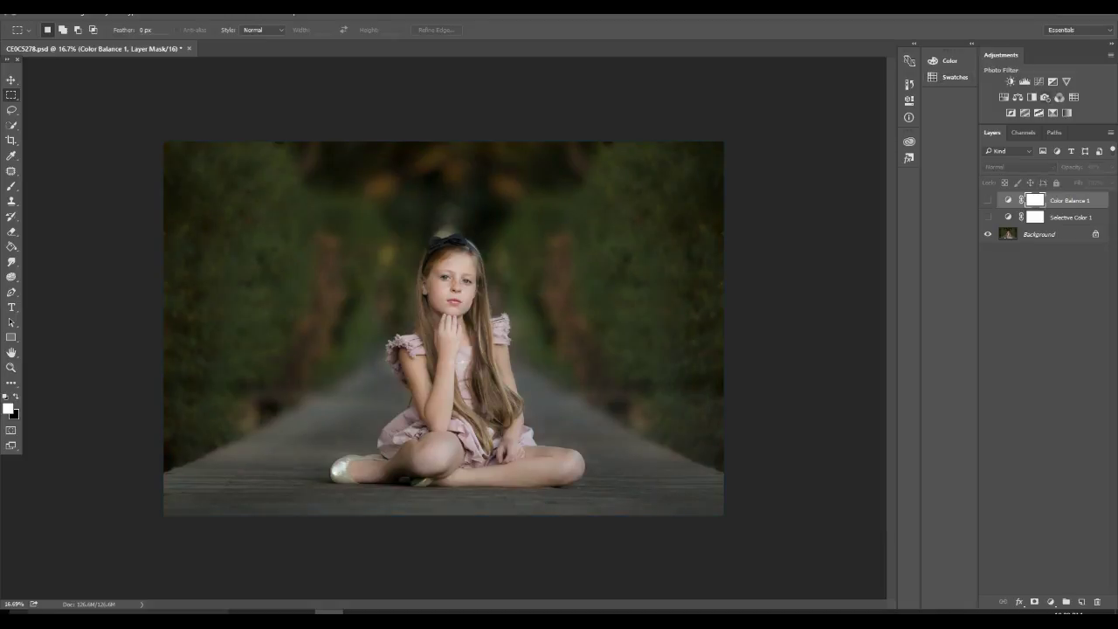
click(1004, 97)
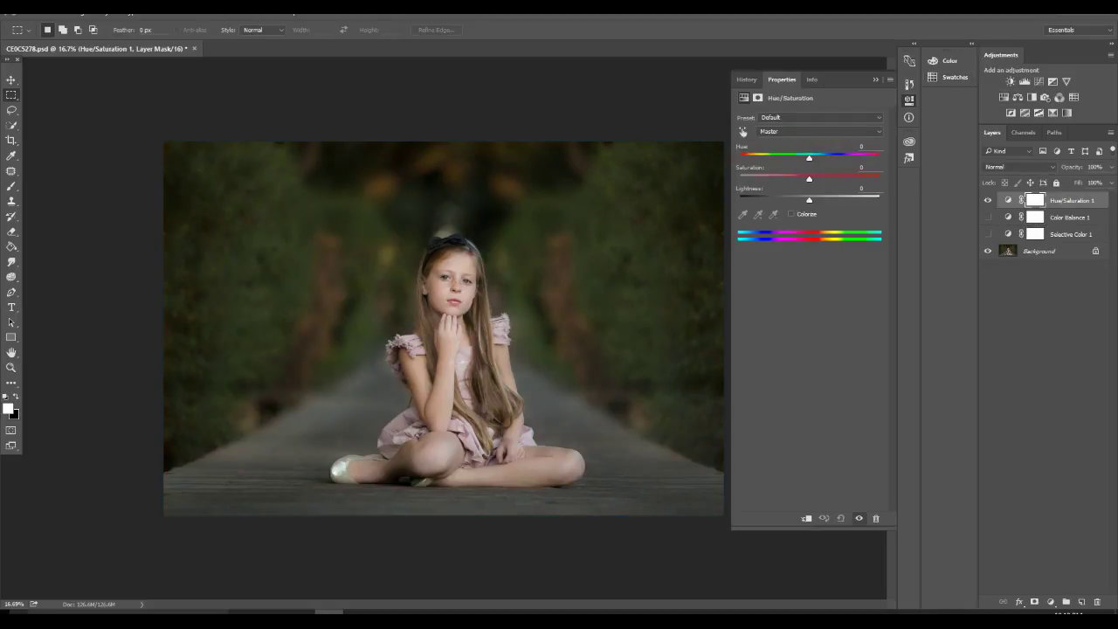
click(791, 131)
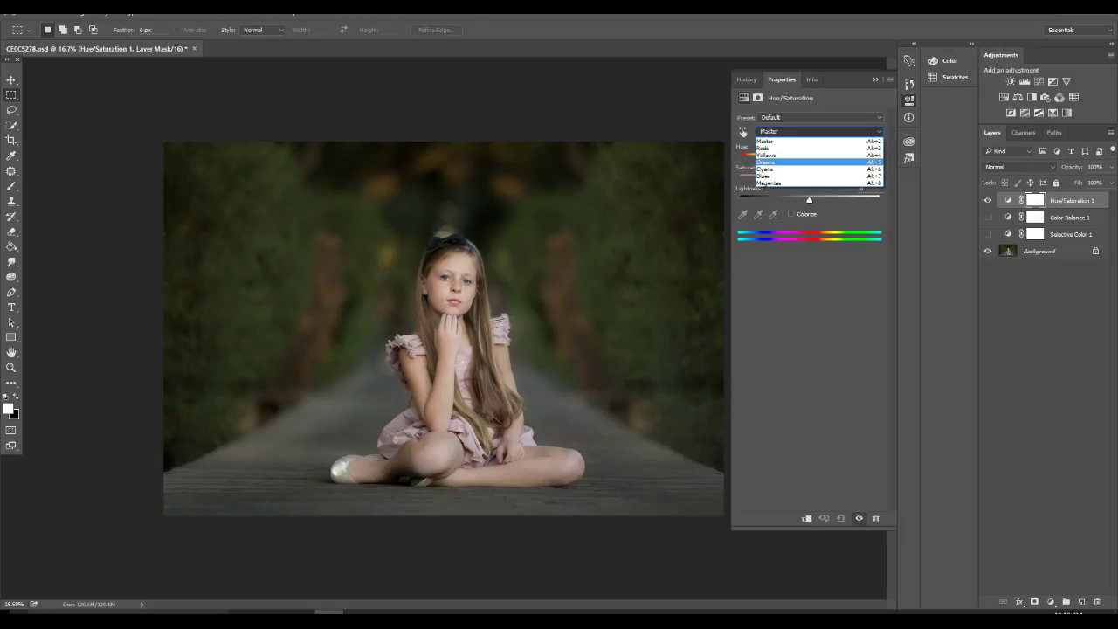
click(773, 162)
drag(809, 157, 739, 157)
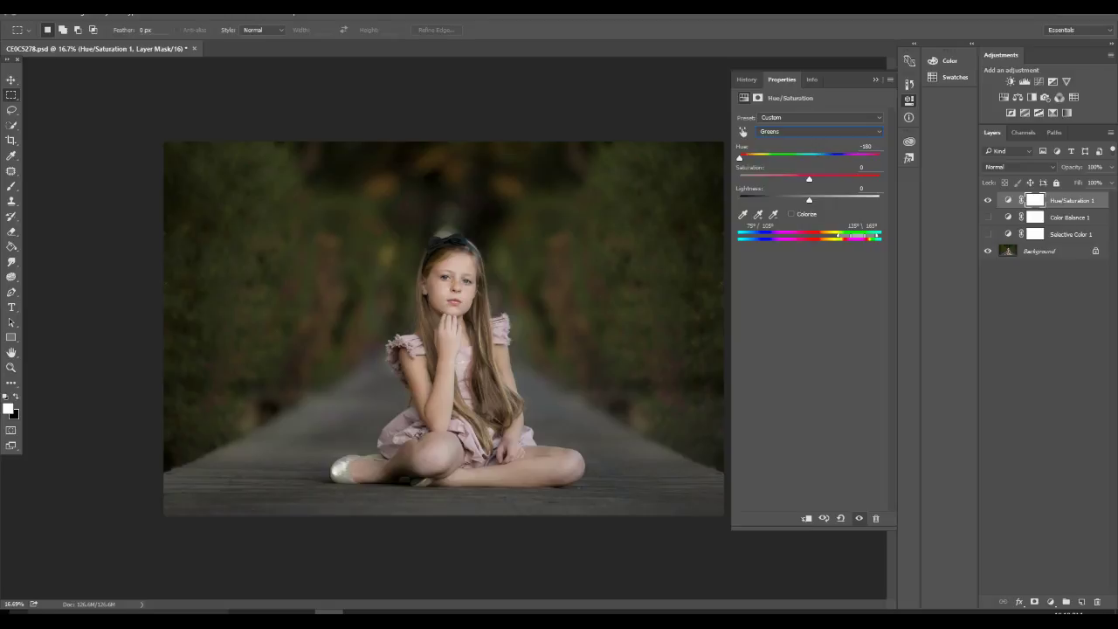
Step: In the Hue/Saturation adjustment, shift the Master hue slightly negative and the Yellows hue slightly positive
click(818, 132)
click(812, 139)
mouse_move(809, 157)
mouse_down()
mouse_move(782, 158)
mouse_move(855, 157)
mouse_move(799, 157)
mouse_up()
click(817, 131)
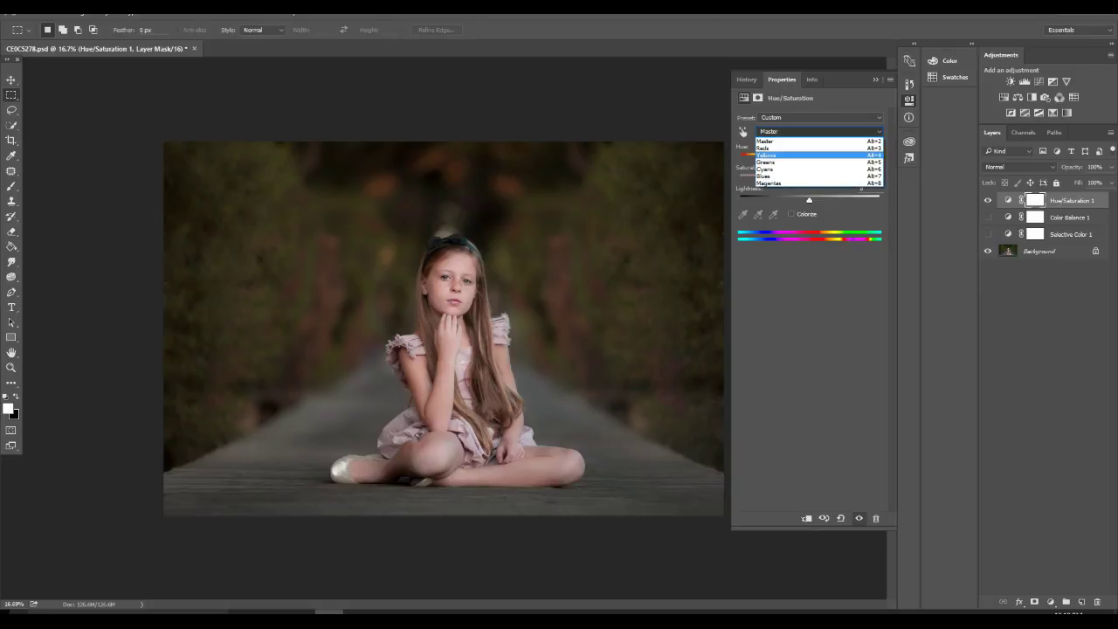
click(786, 149)
mouse_move(809, 158)
mouse_down()
mouse_move(799, 157)
mouse_move(815, 157)
mouse_up()
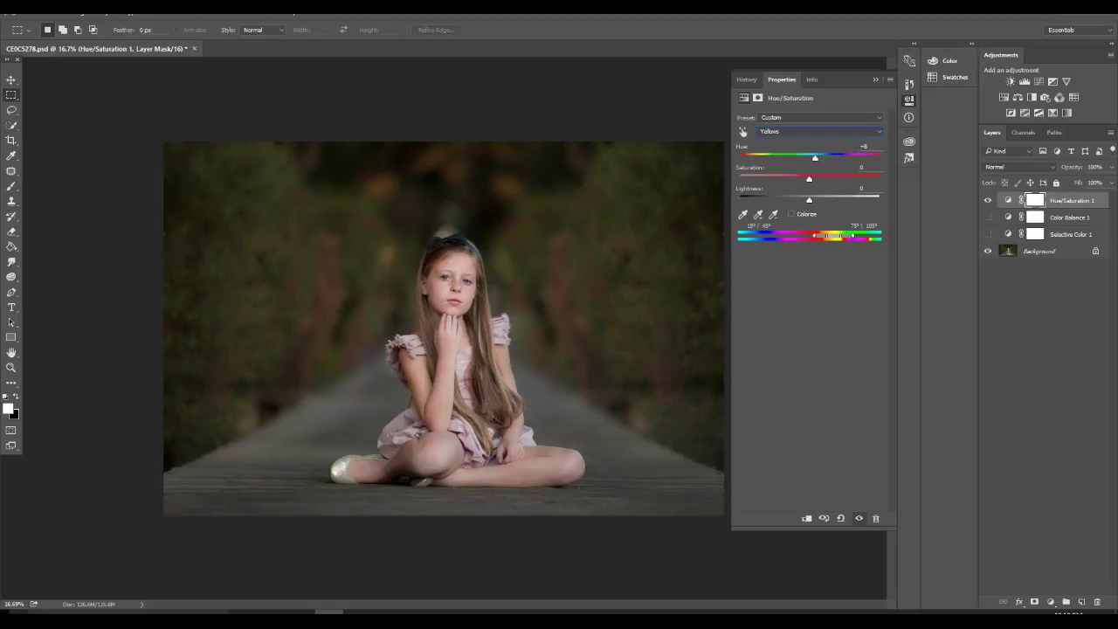
Step: Compare the photo with and without Hue/Saturation, and turn the Color Balance and Selective Color layers back on
click(988, 201)
click(988, 201)
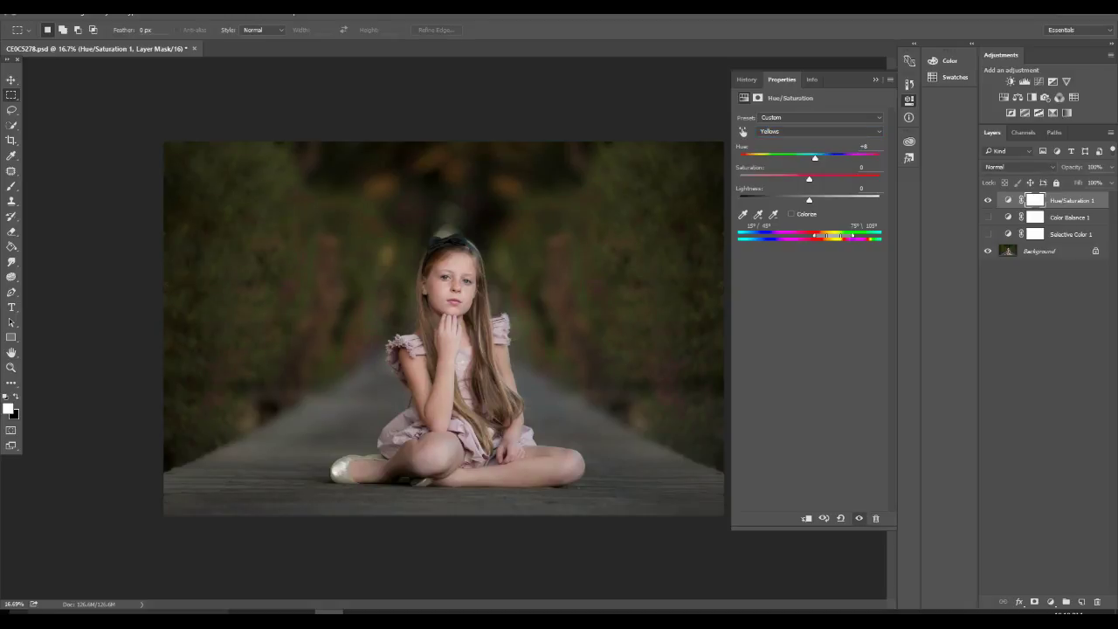
click(987, 216)
click(987, 251)
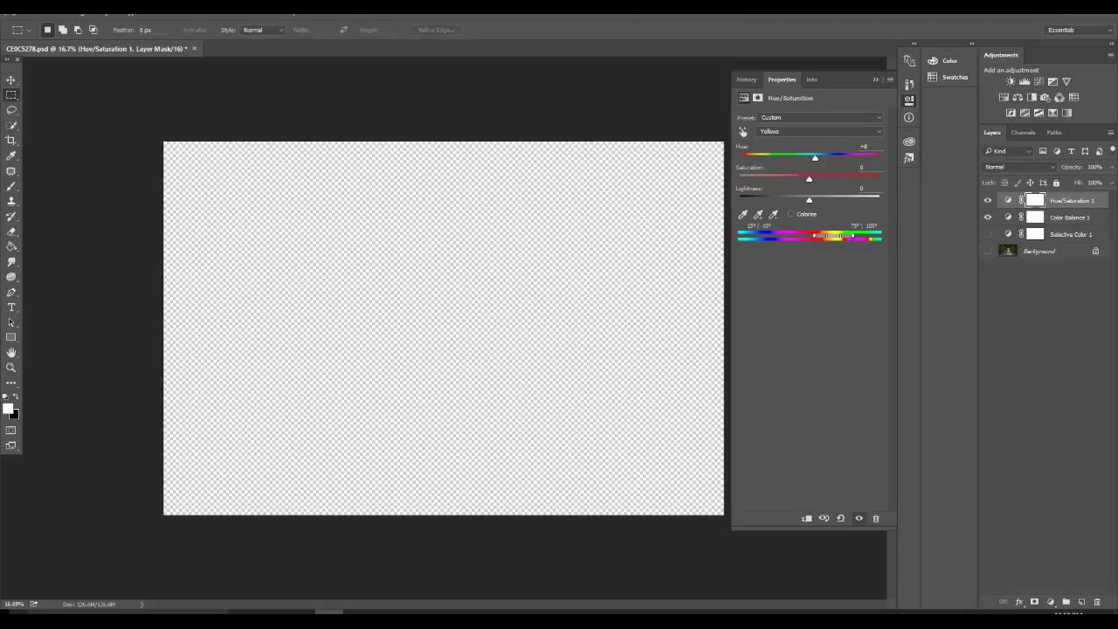
click(988, 250)
click(988, 234)
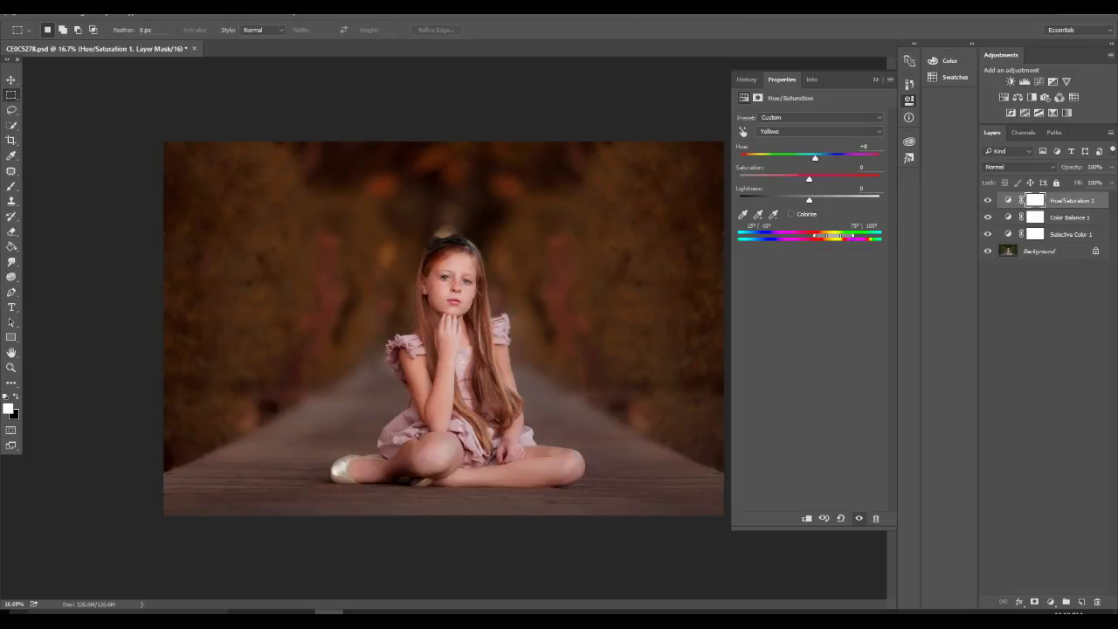
Step: Group the three adjustment layers and add a black layer mask to the group
ctrl+click(1070, 218)
ctrl+click(1071, 234)
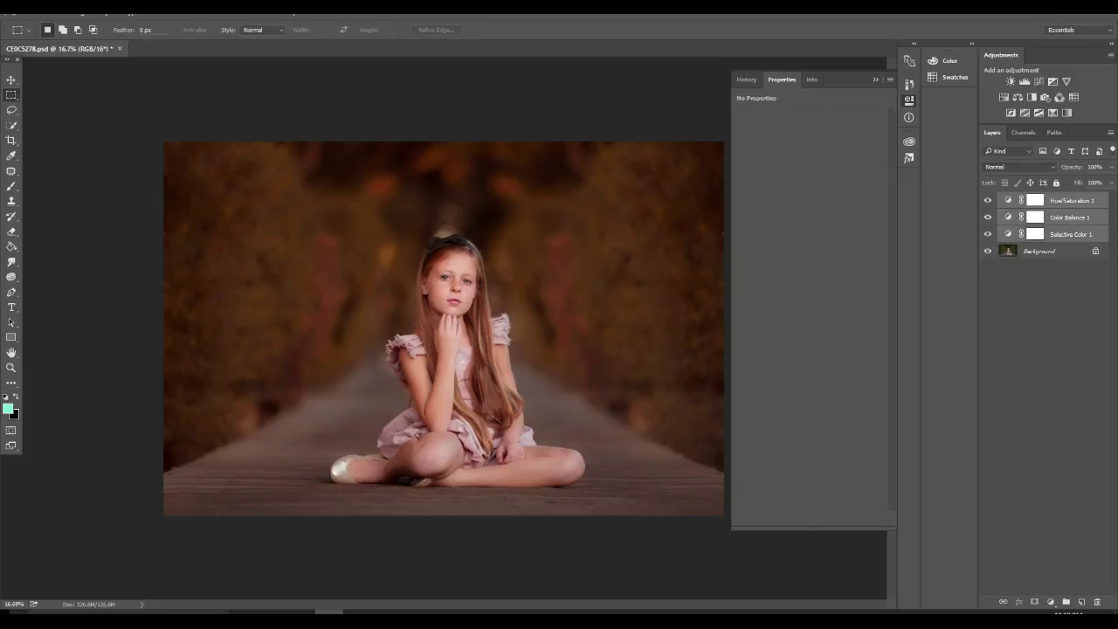
key(ctrl+g)
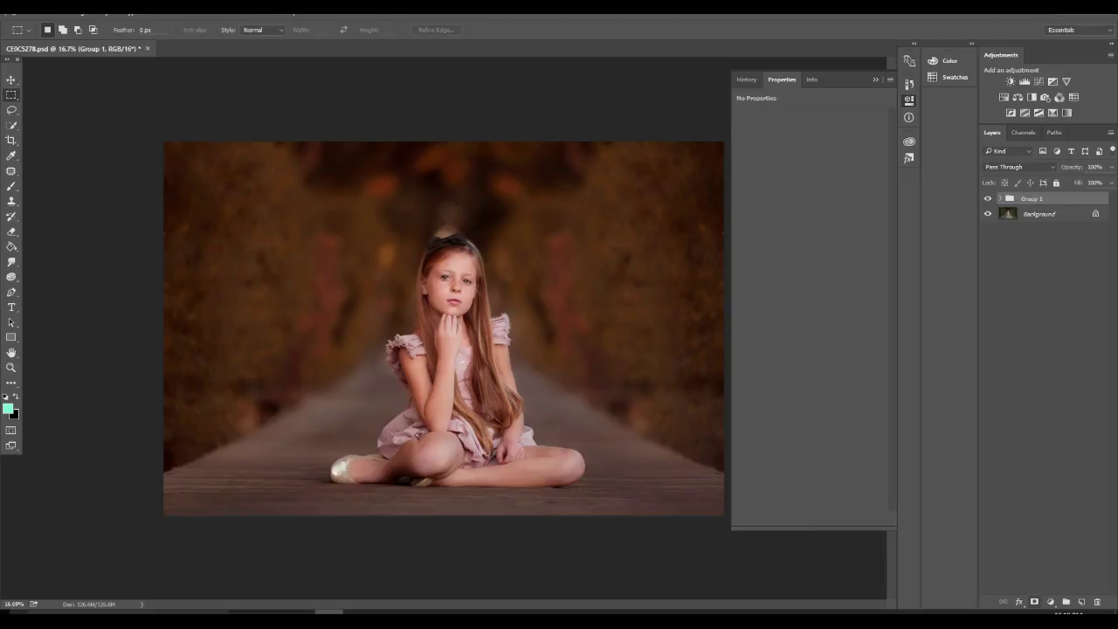
alt+click(1034, 602)
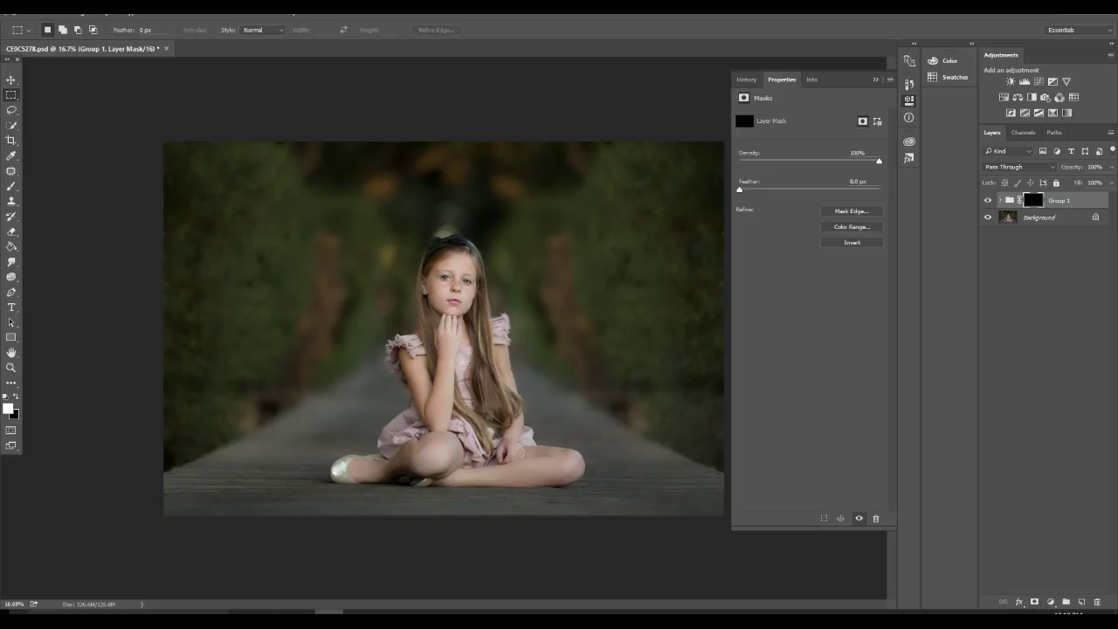
Step: Paint white on the group's mask over the background around the girl, raising the brush opacity from 40% to 50%, and compare before and after
key(b)
drag(201, 174, 260, 175)
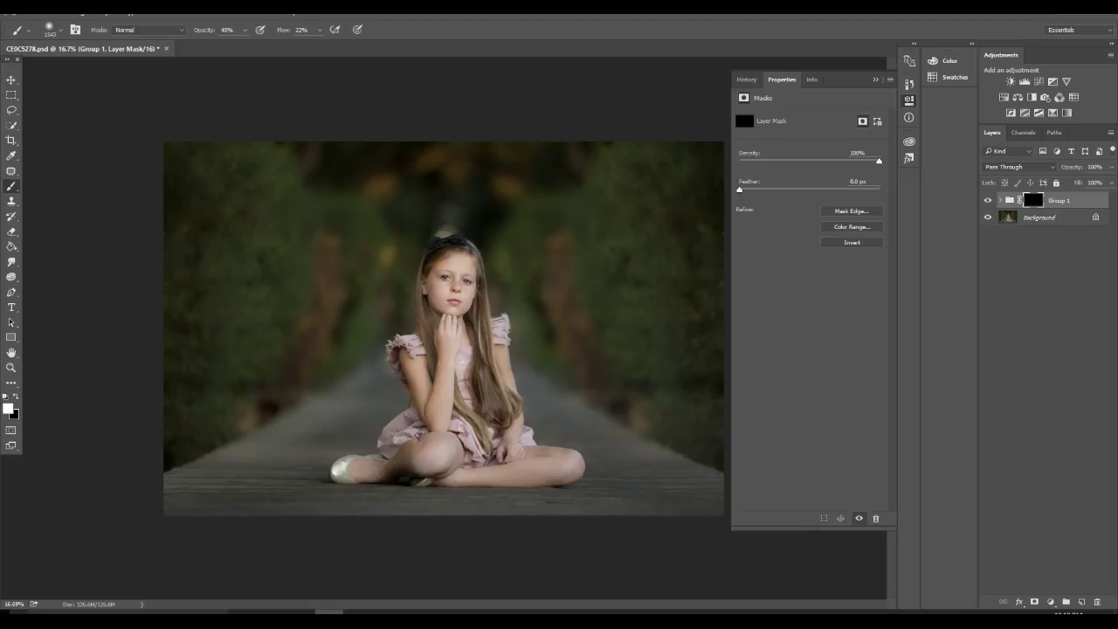
key(6)
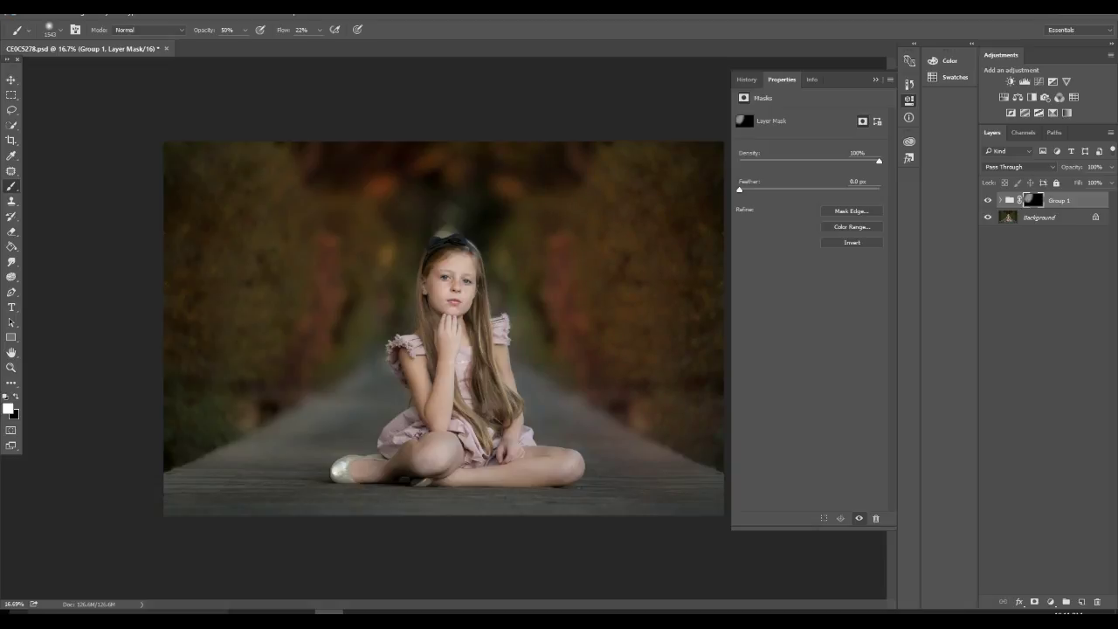
mouse_move(442, 206)
mouse_down()
mouse_move(389, 207)
mouse_move(404, 207)
mouse_move(392, 234)
mouse_up()
key(ctrl+comma)
key(ctrl+comma)
Step: Expand the adjustment group and lower the Color Balance layer's opacity to 31%
click(1009, 195)
click(1000, 200)
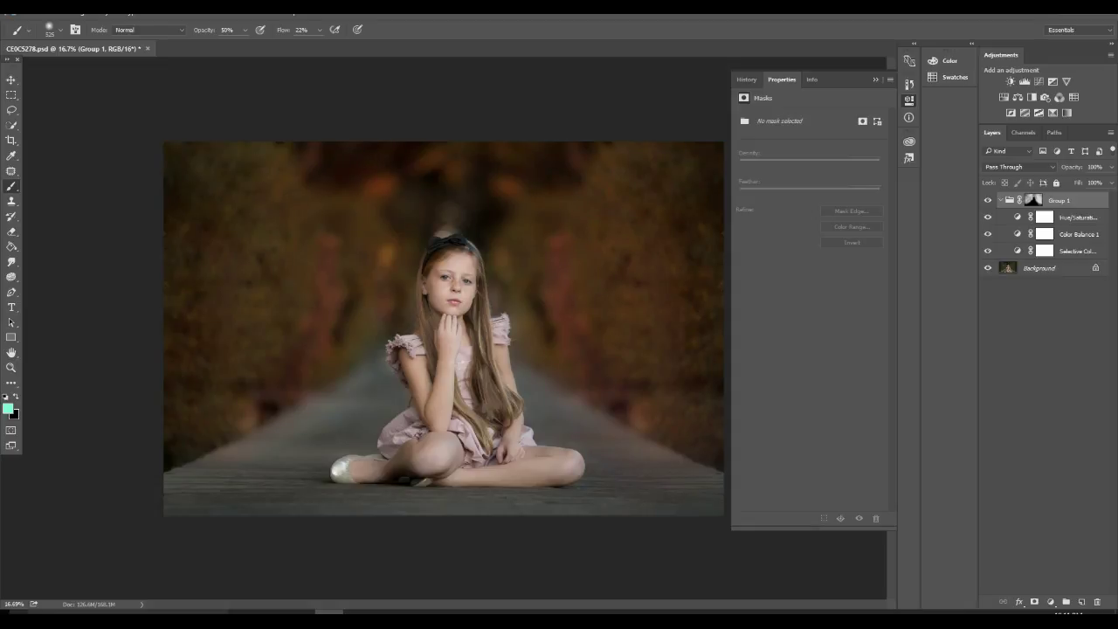
click(1078, 234)
drag(1073, 167, 1058, 167)
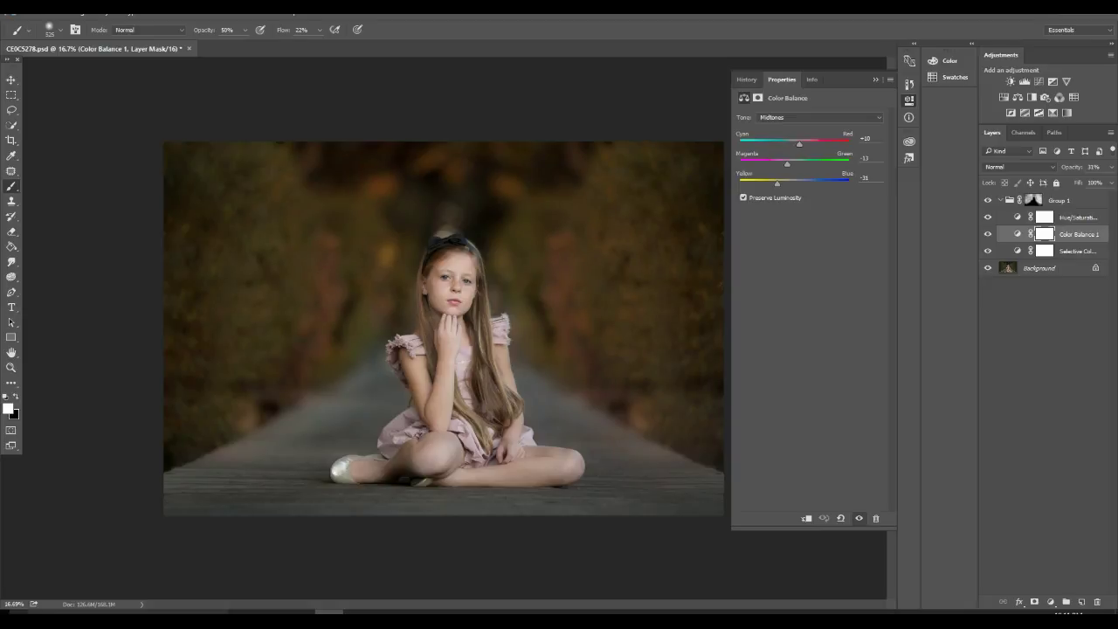
Step: Set the grouped Hue/Saturation layer's opacity to 55% and select the group's layer mask
click(1078, 217)
text(55)
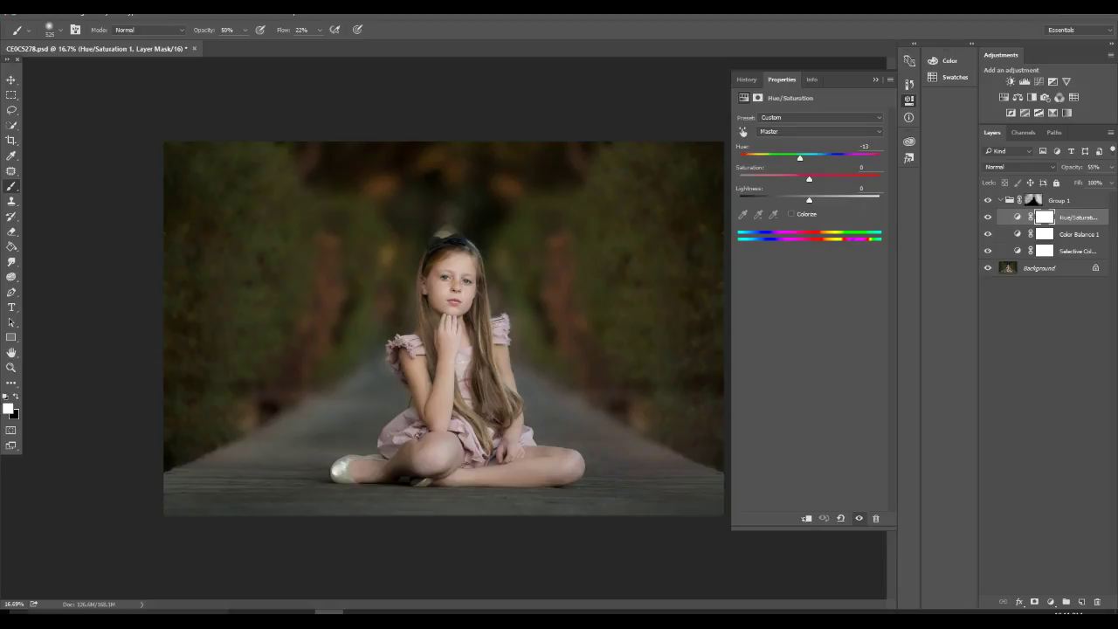
click(1034, 200)
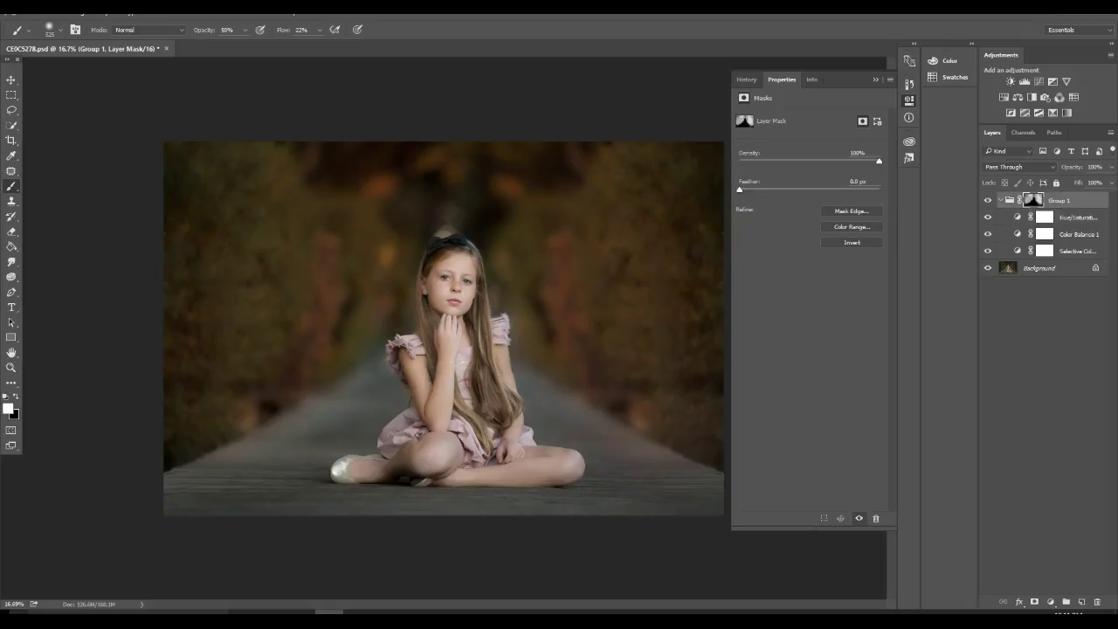
Step: Save a history snapshot of the current state and flatten the image into a single background layer
click(1000, 200)
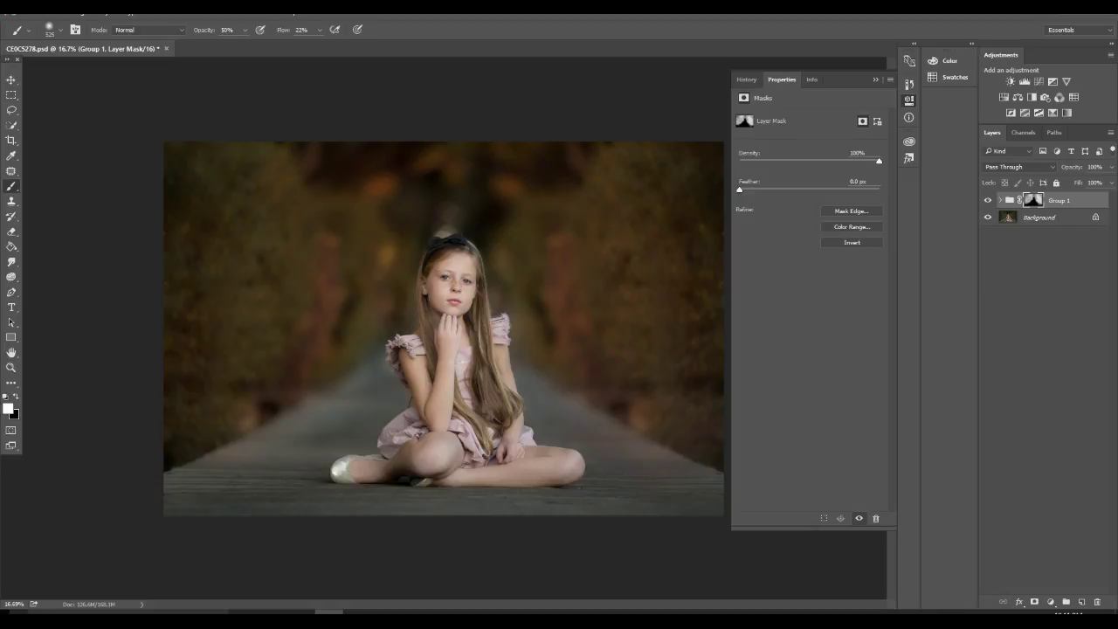
click(909, 84)
click(860, 518)
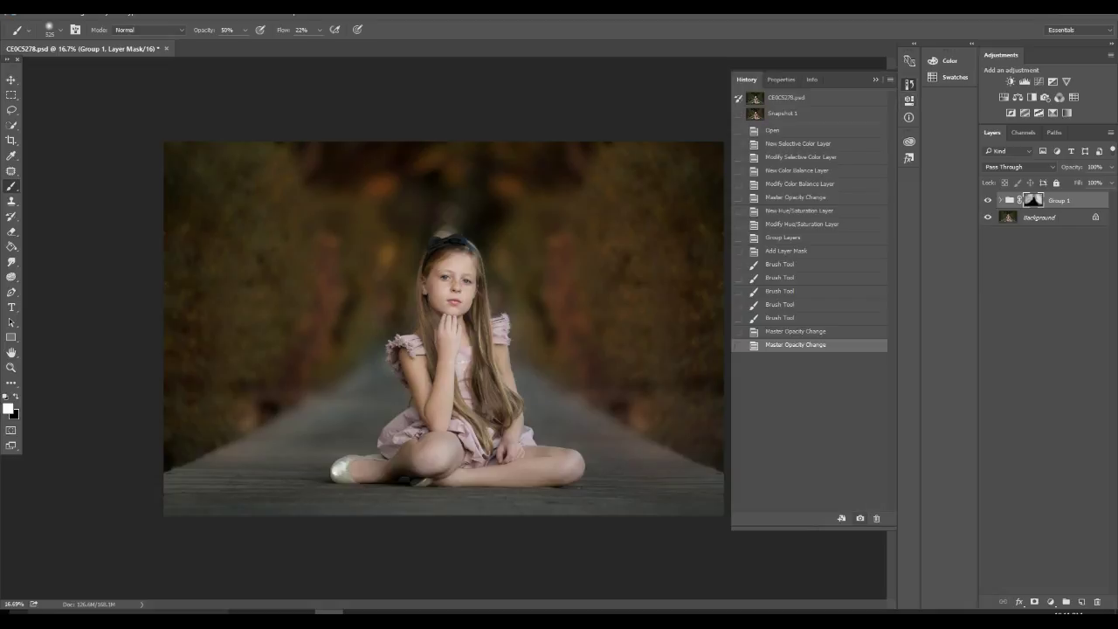
right_click(1039, 217)
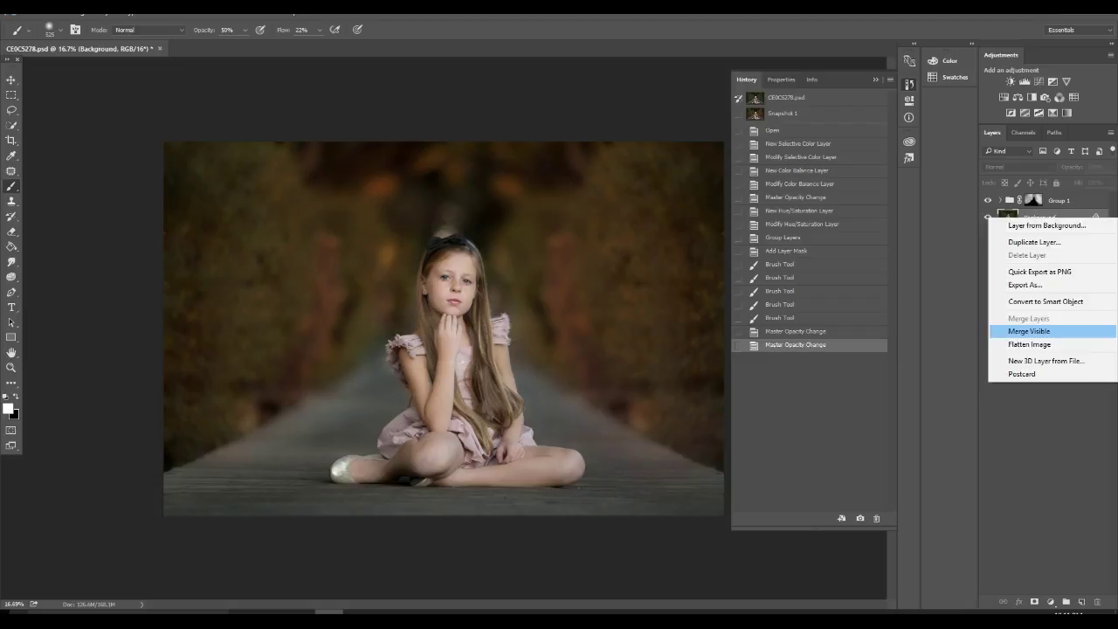
click(1039, 345)
key(ctrl+shift+alt+f)
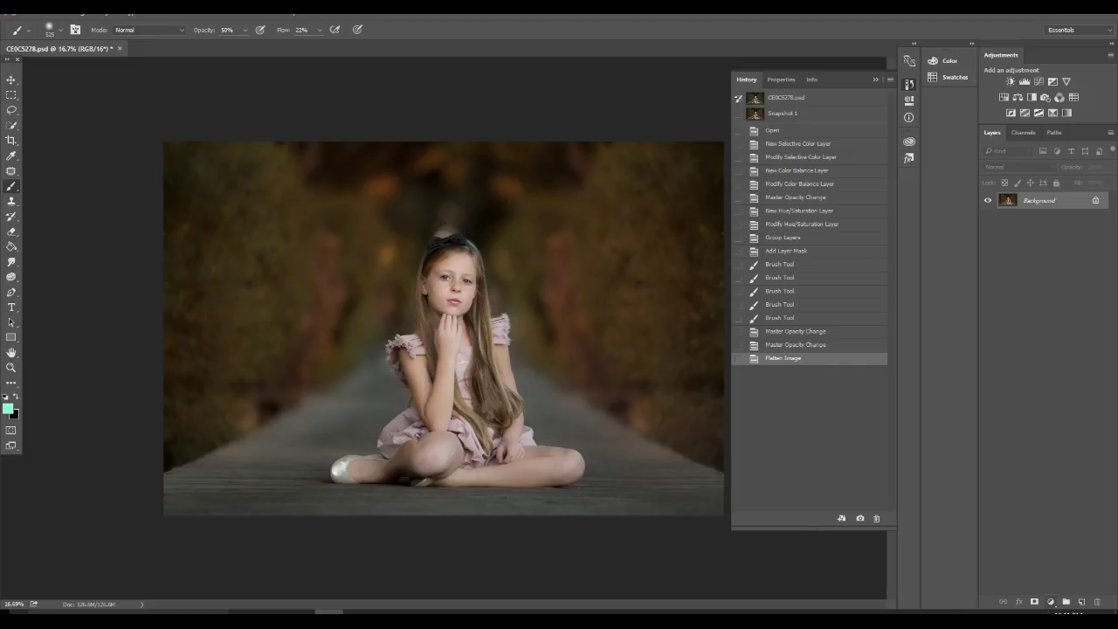
Step: Add a gradient fill layer and change the gradient's starting colour stop to orange-brown
click(1050, 601)
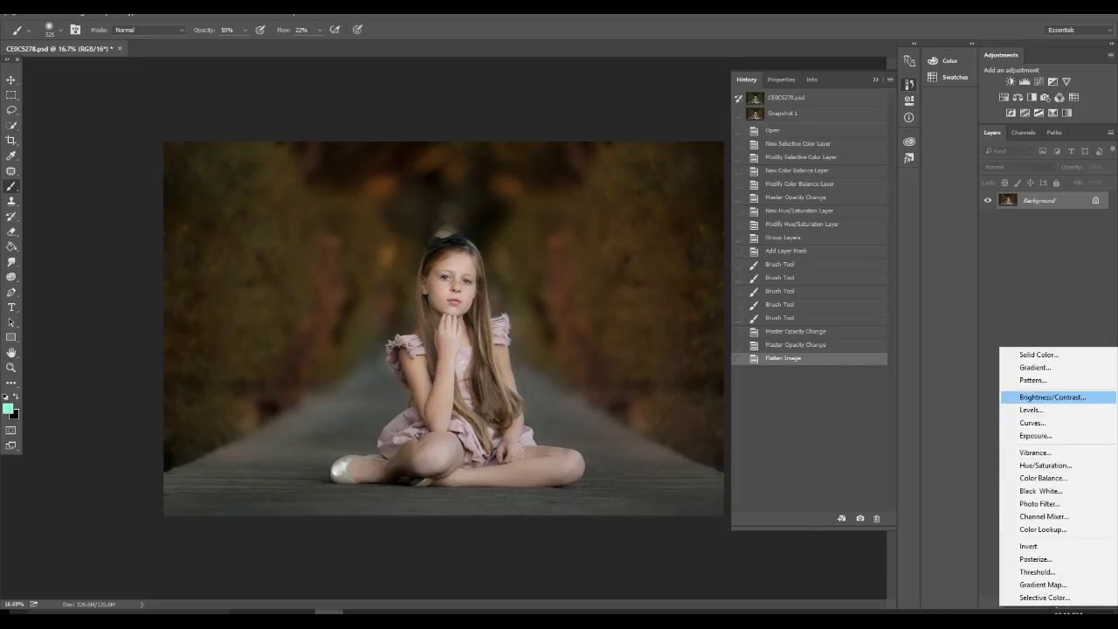
click(1035, 367)
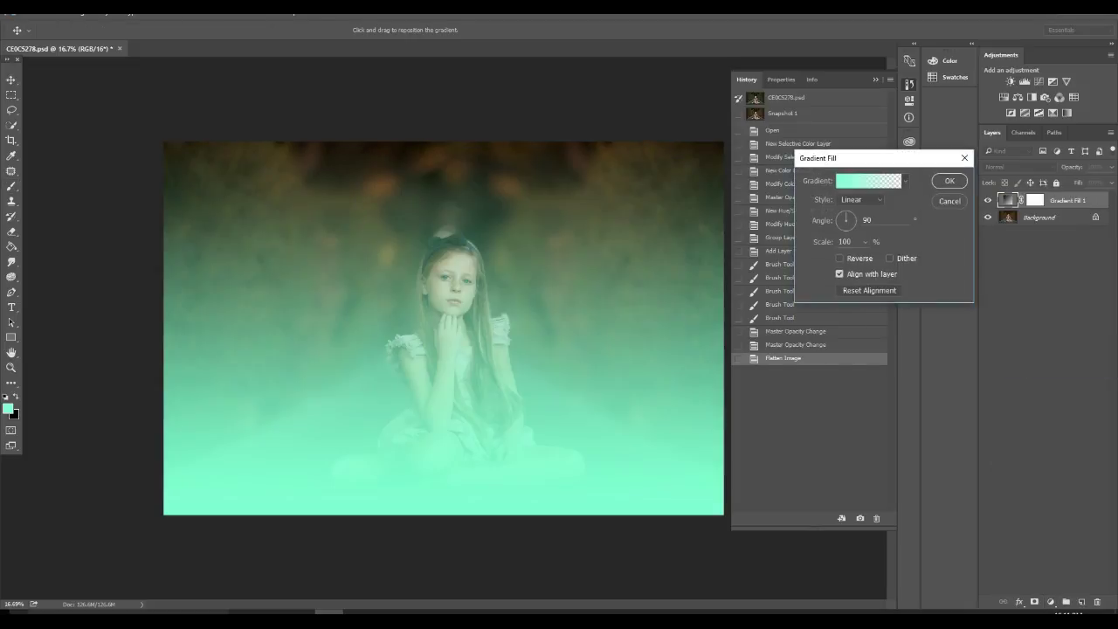
click(868, 181)
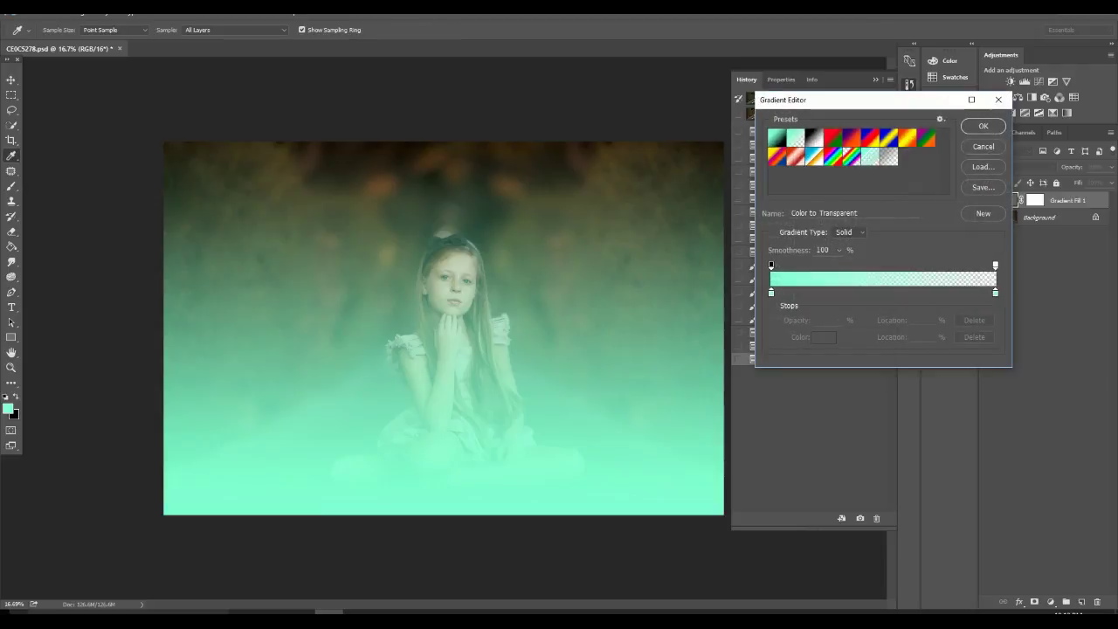
click(771, 293)
click(824, 337)
mouse_move(863, 448)
mouse_down()
mouse_move(905, 472)
mouse_move(887, 433)
mouse_move(882, 442)
mouse_move(894, 455)
mouse_move(900, 420)
mouse_move(854, 440)
mouse_move(866, 436)
mouse_up()
click(919, 484)
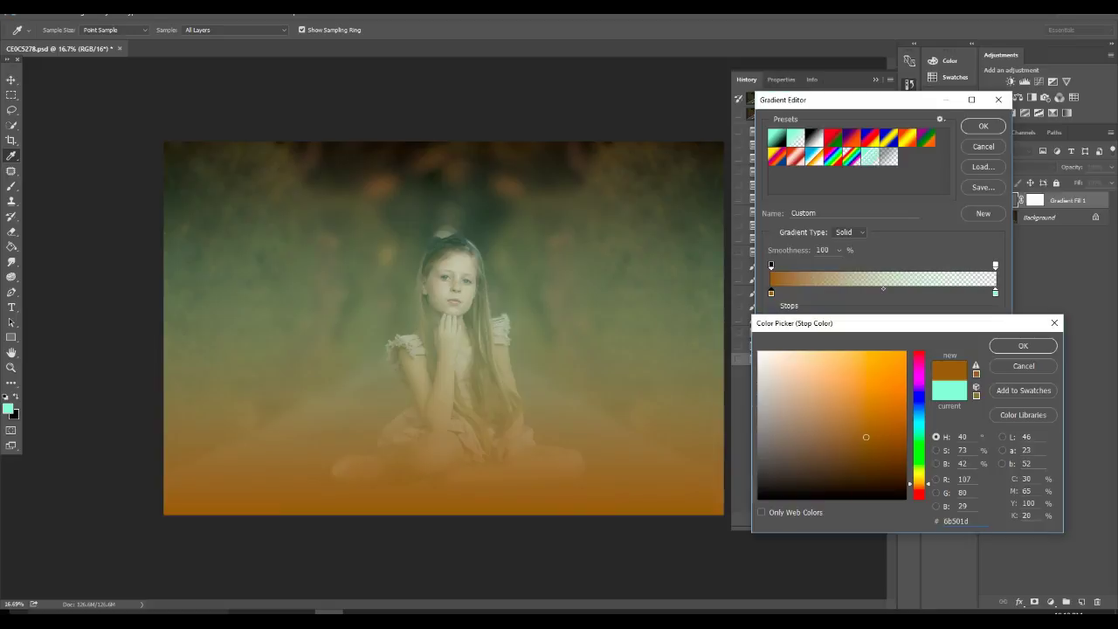
click(1023, 346)
Step: Set the gradient's end colour stop to pale yellow (fefdbb) and accept the edited gradient
click(994, 291)
click(824, 337)
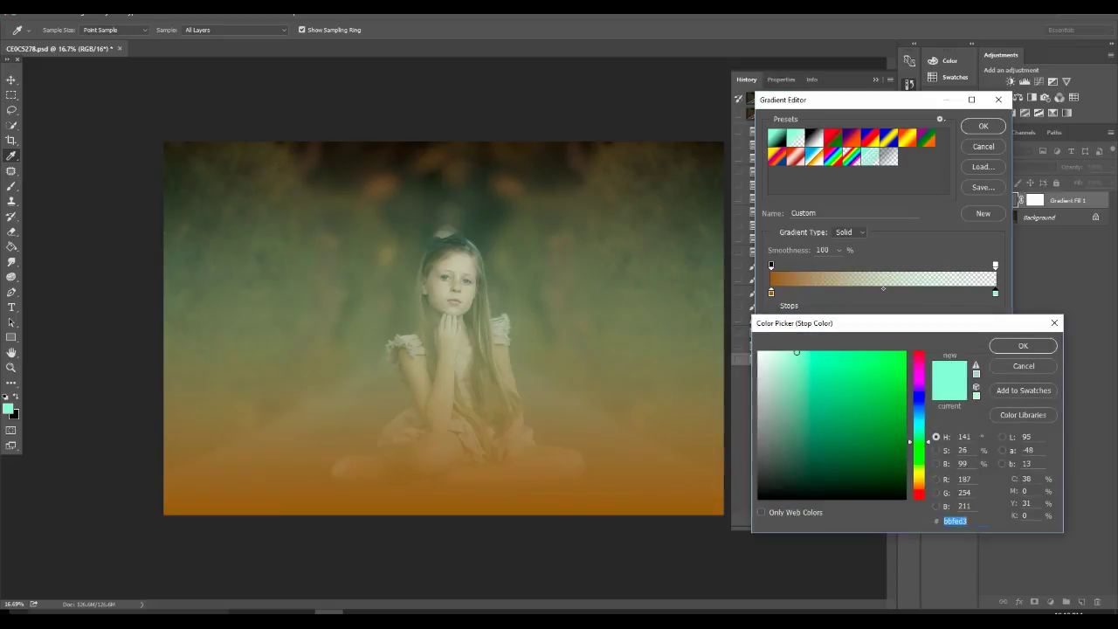
click(919, 476)
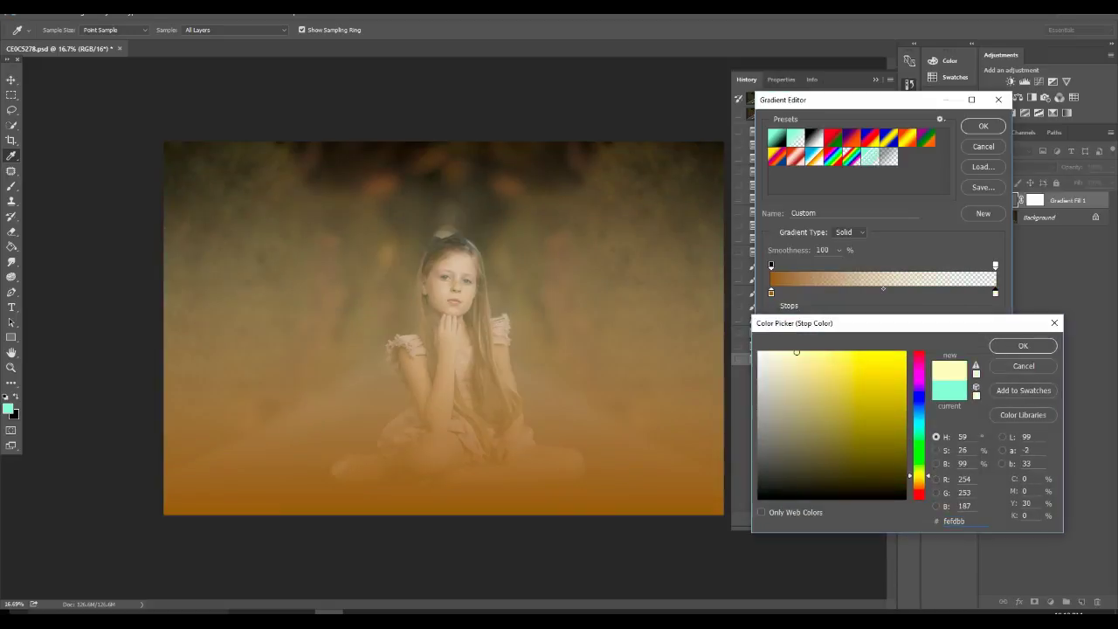
click(1023, 346)
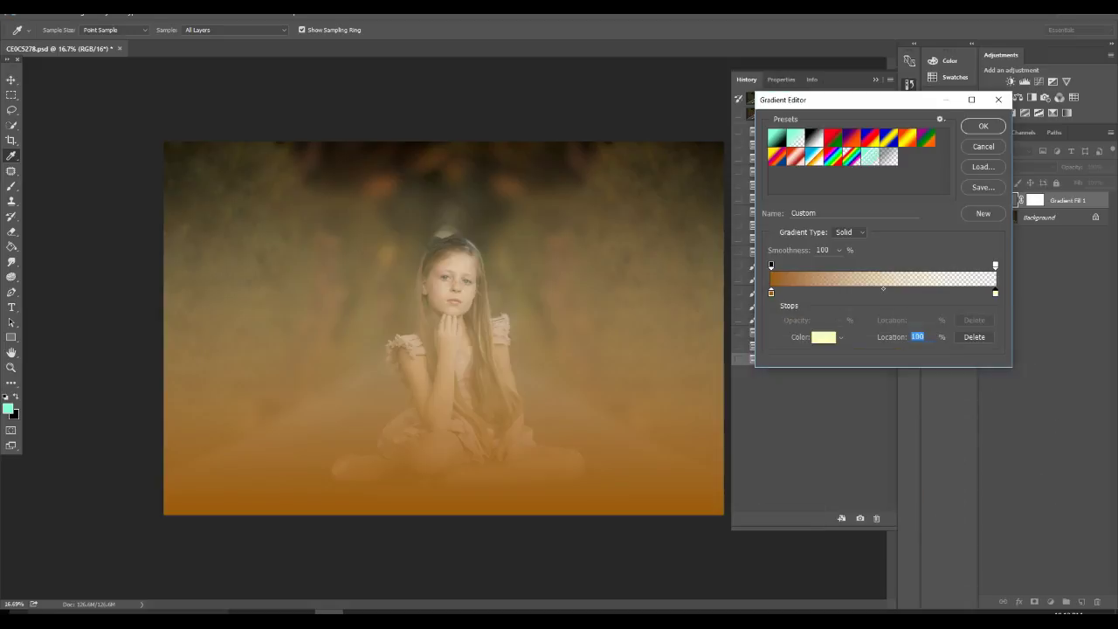
click(983, 125)
Step: Rotate the gradient fill to an angle of -83.29° so the orange comes from above, and confirm the fill
click(848, 228)
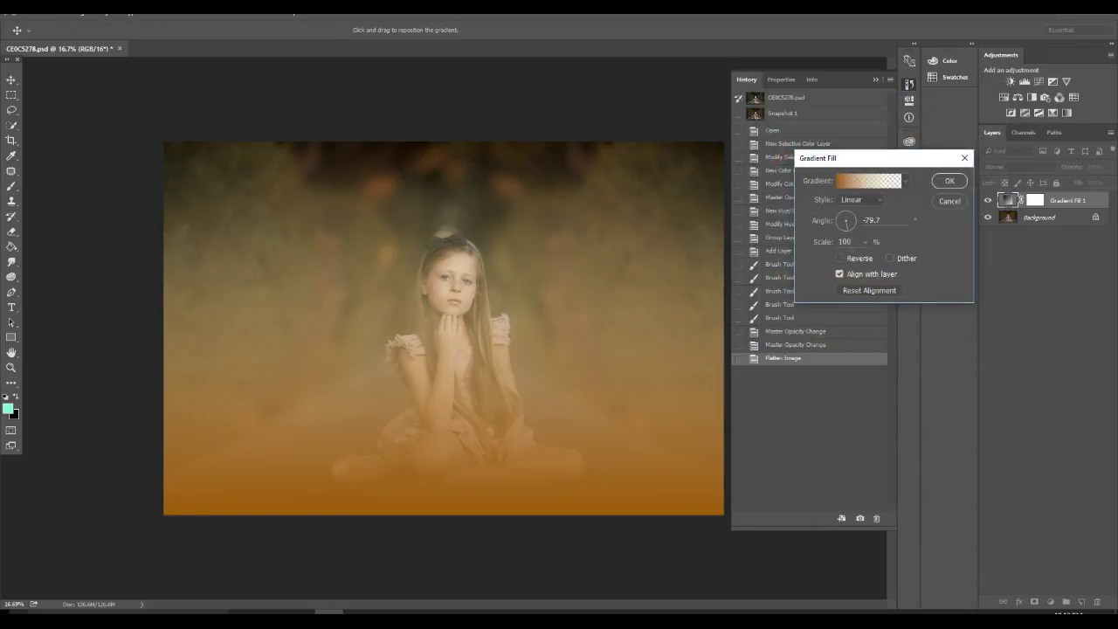
text(97.13)
drag(844, 230, 847, 230)
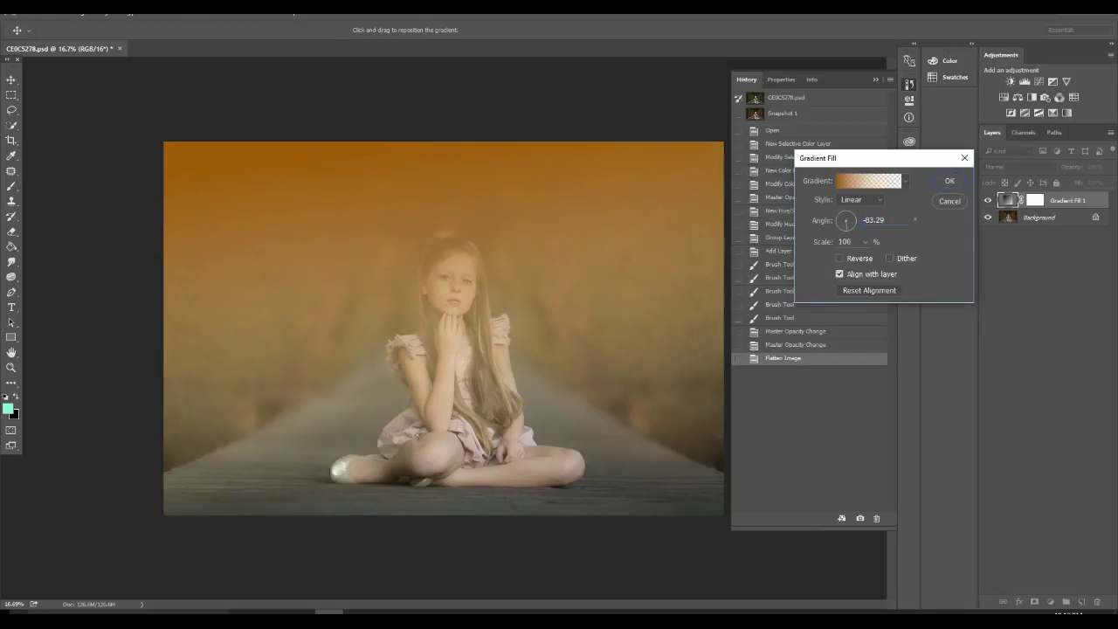
key(Return)
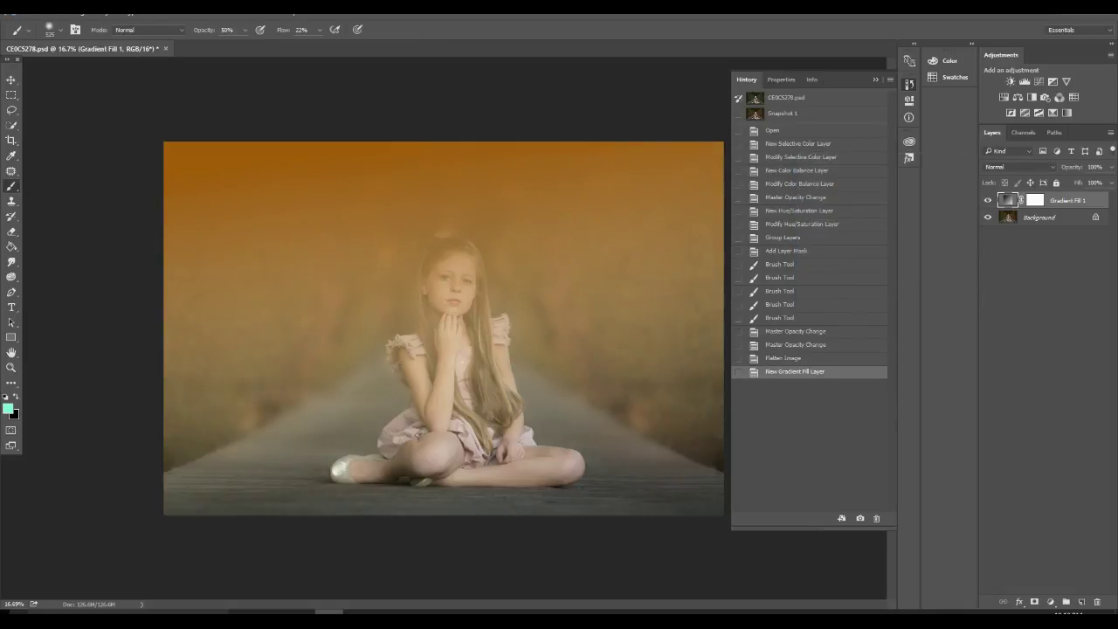
Step: Set the gradient fill layer's blend mode to Soft Light, compare before and after, and lower its opacity to 70%
click(1017, 166)
click(1013, 284)
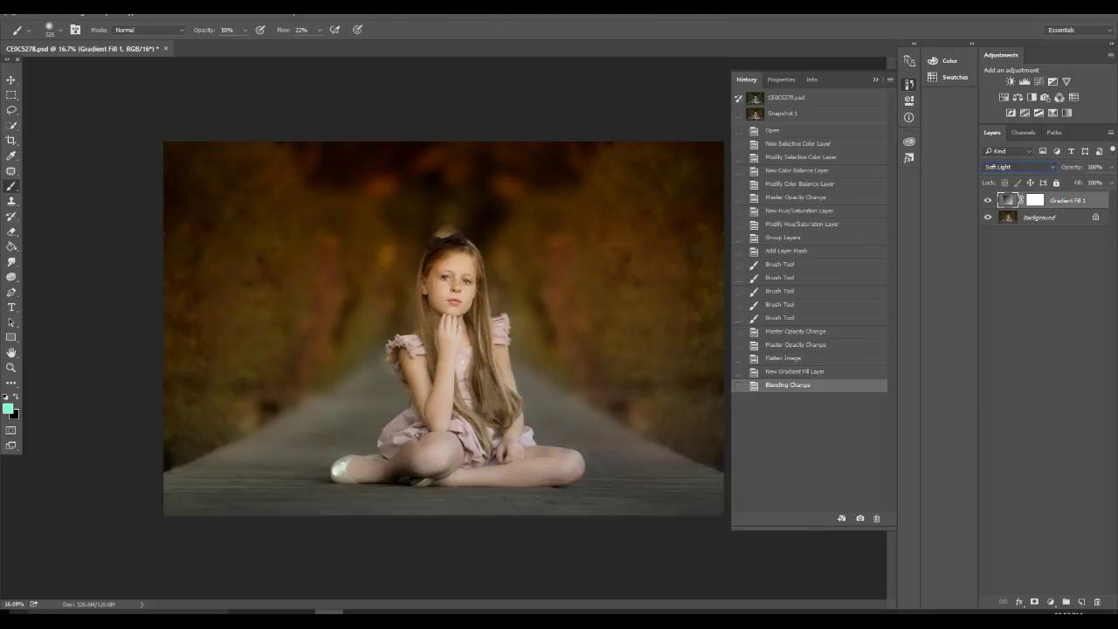
click(988, 200)
click(987, 200)
drag(1072, 167, 1061, 167)
key(Return)
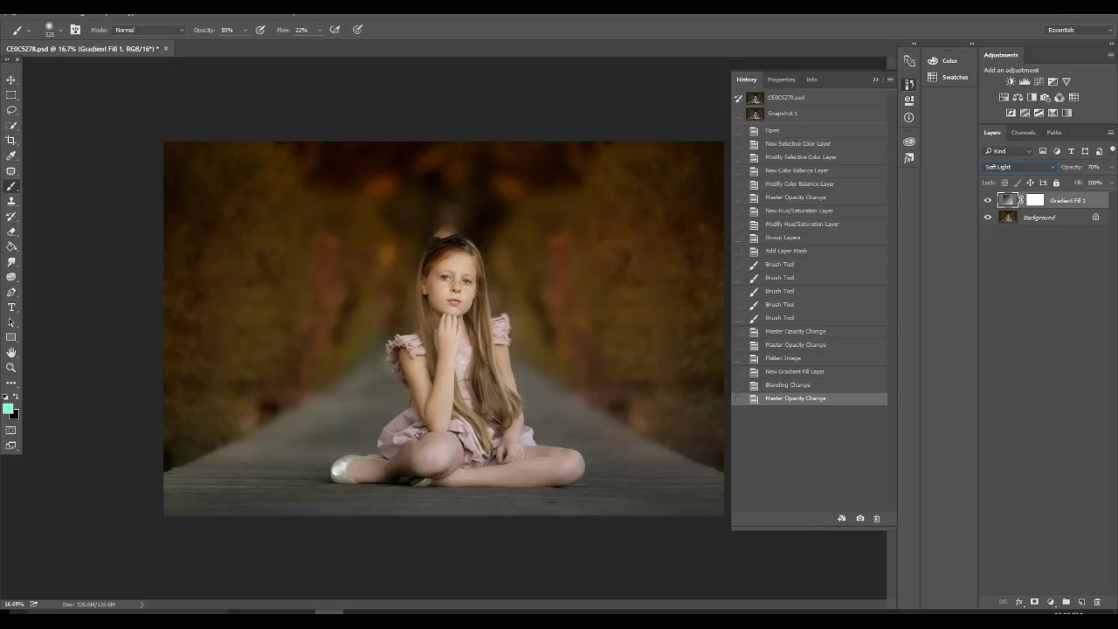
Step: Target the gradient fill layer's mask, raise the layer's opacity to 100% and prepare a smaller brush at 100% opacity
click(1035, 200)
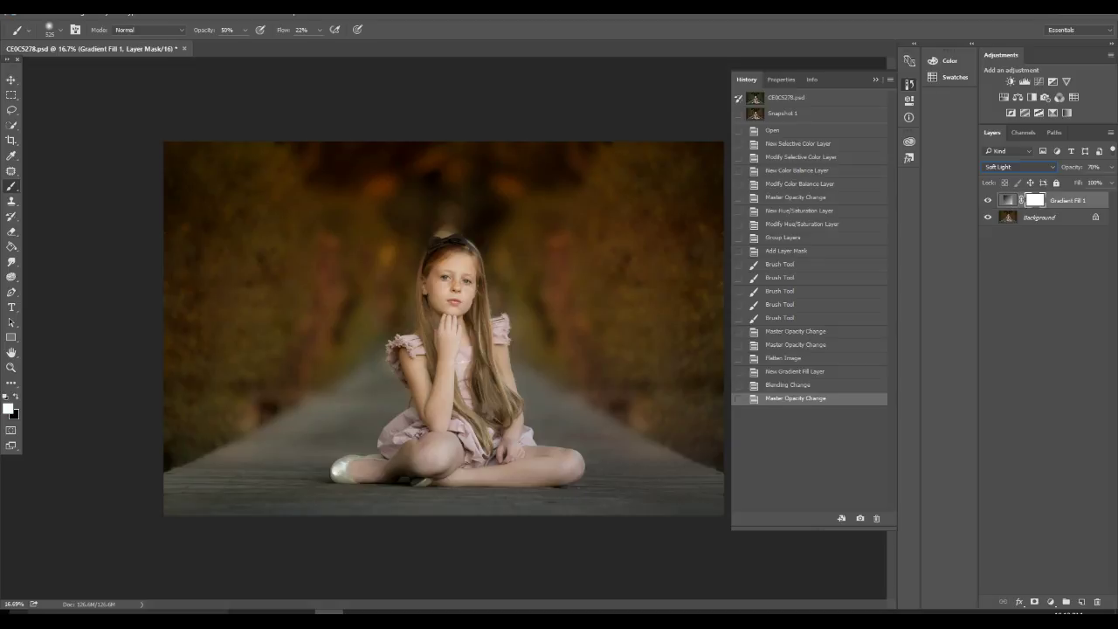
alt+drag(446, 266, 478, 269)
key(m)
scroll(423, 283, up, 3)
scroll(429, 254, down, 3)
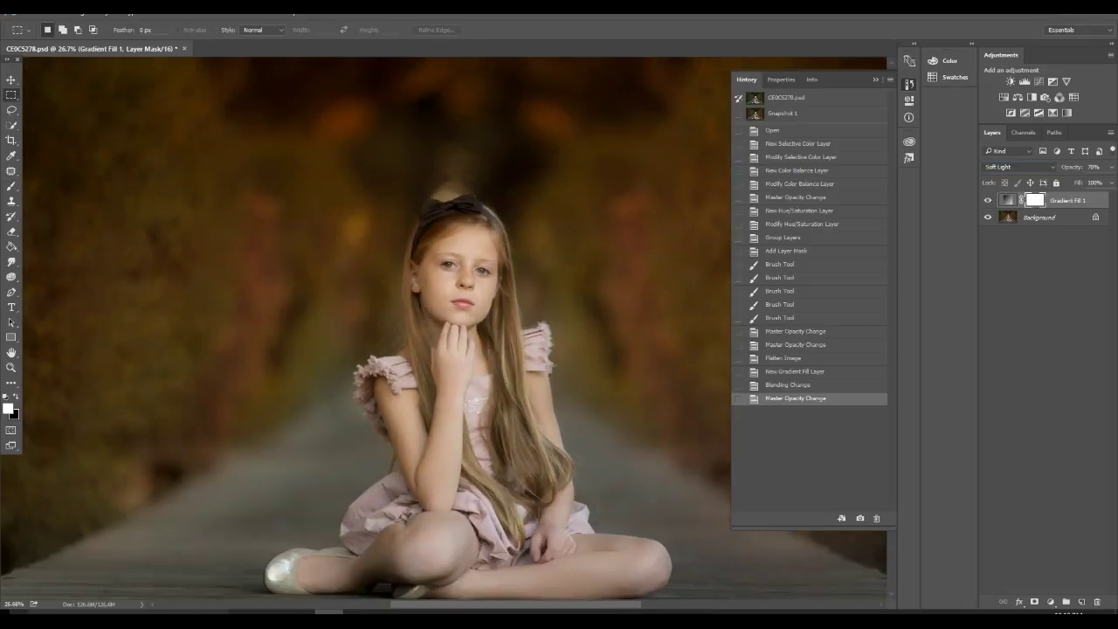
key(0)
key(b)
alt+drag(453, 272, 425, 272)
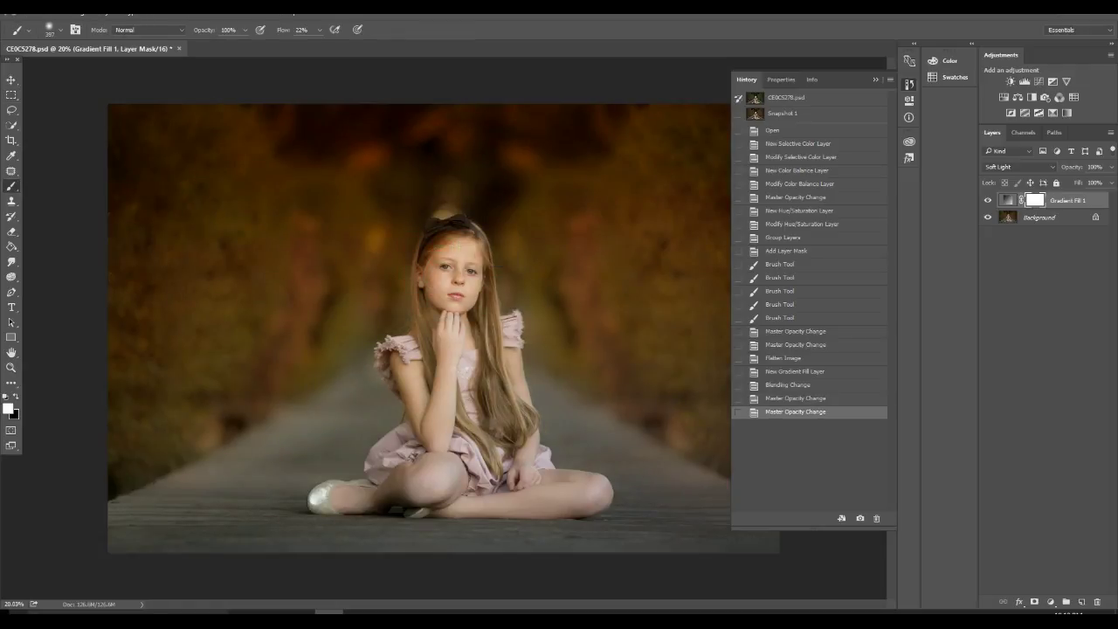
Step: Paint black on the gradient fill's mask over the girl's face, body and legs to remove the orange tint from her
click(451, 269)
key(x)
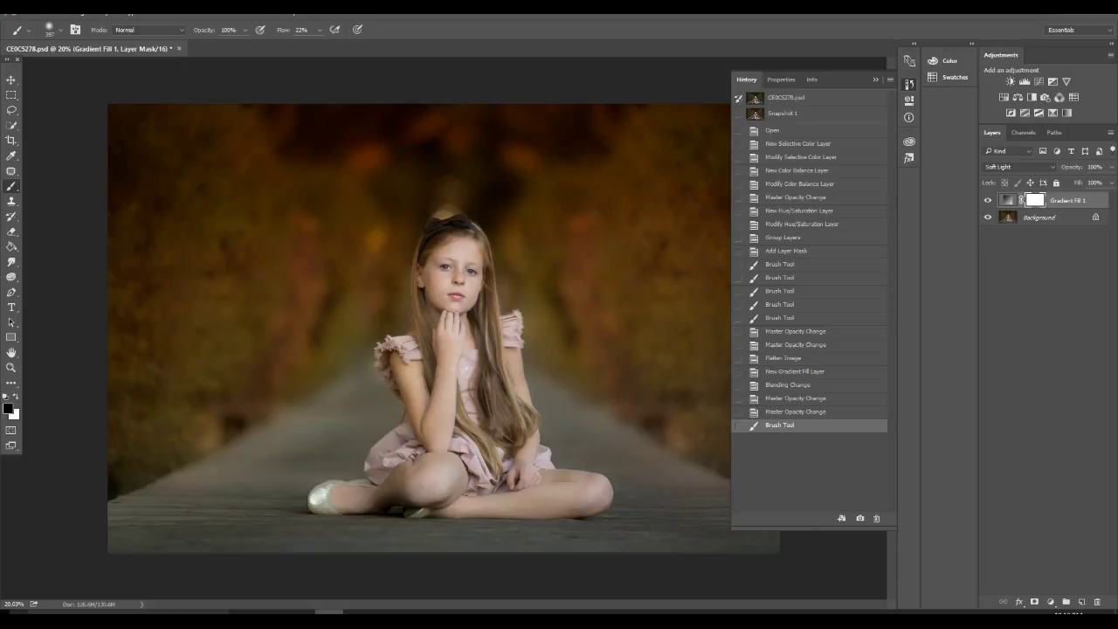
drag(454, 280, 463, 402)
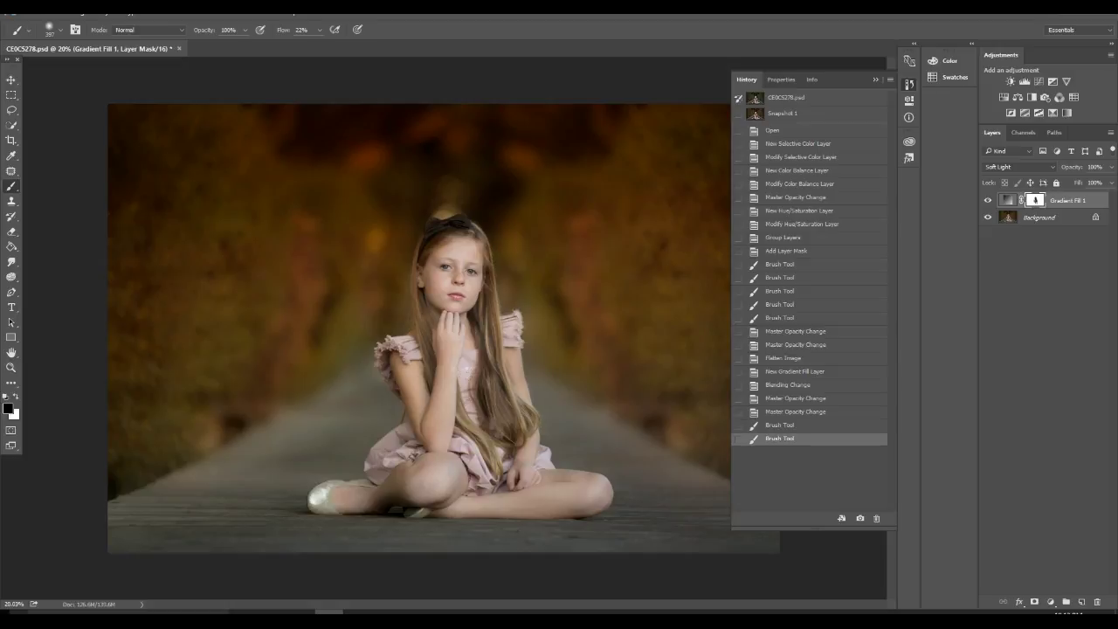
drag(410, 463, 489, 480)
scroll(443, 328, down, 5)
scroll(443, 328, up, 2)
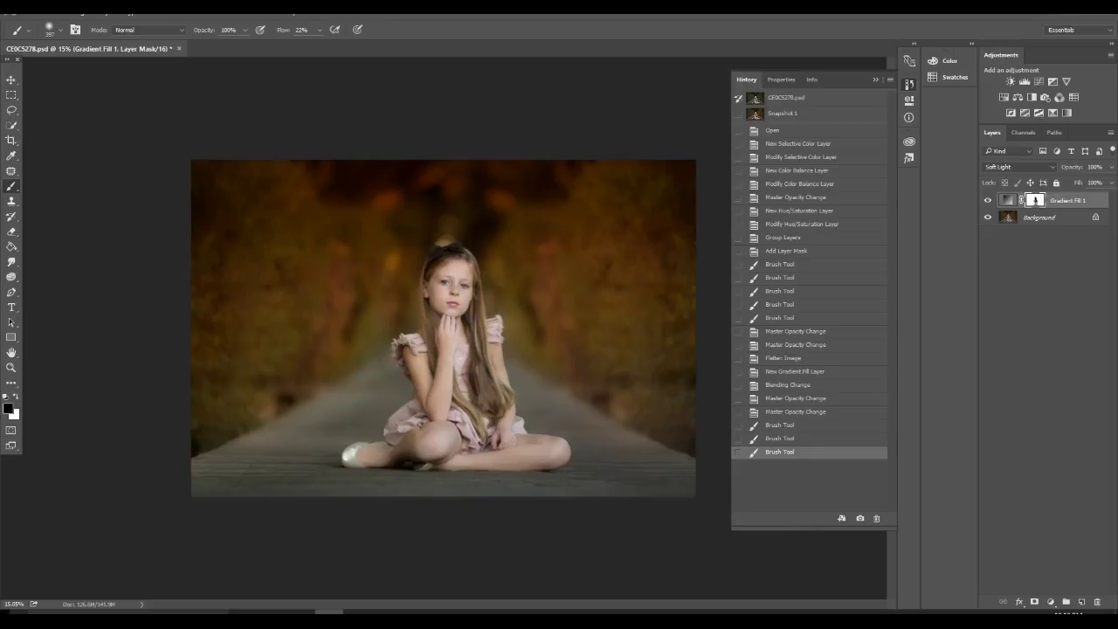
Step: Compare the image with and without the gradient and lower the gradient fill layer's opacity to 69%
click(987, 200)
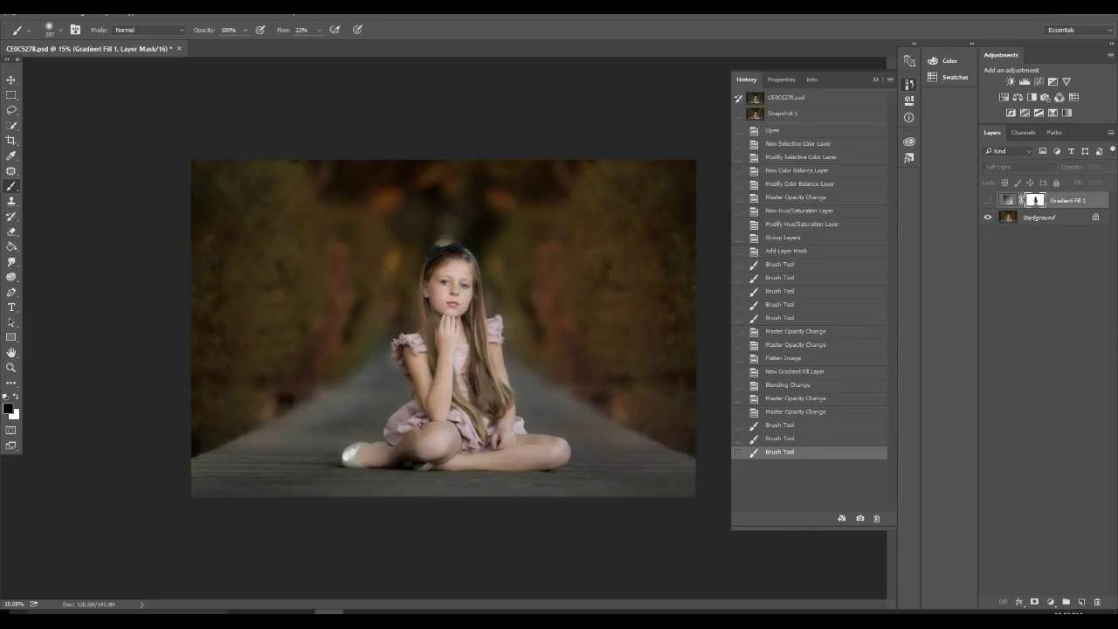
click(988, 200)
drag(1071, 167, 1028, 167)
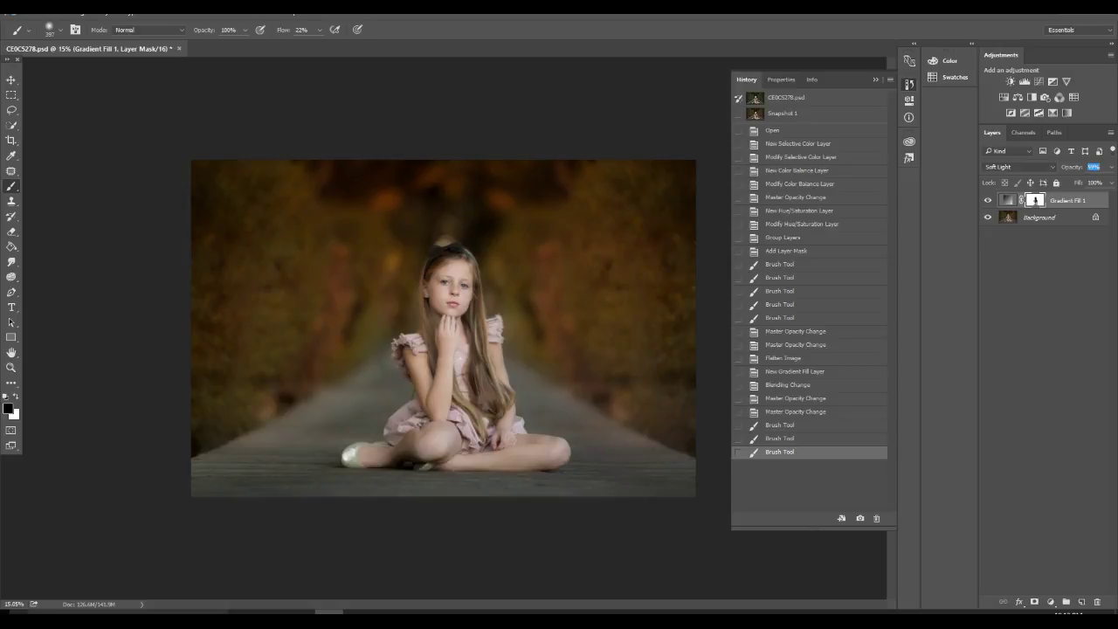
Step: Try the Darken blend mode on the gradient fill layer, raising its opacity to 100% and comparing before and after
click(1018, 166)
click(1013, 197)
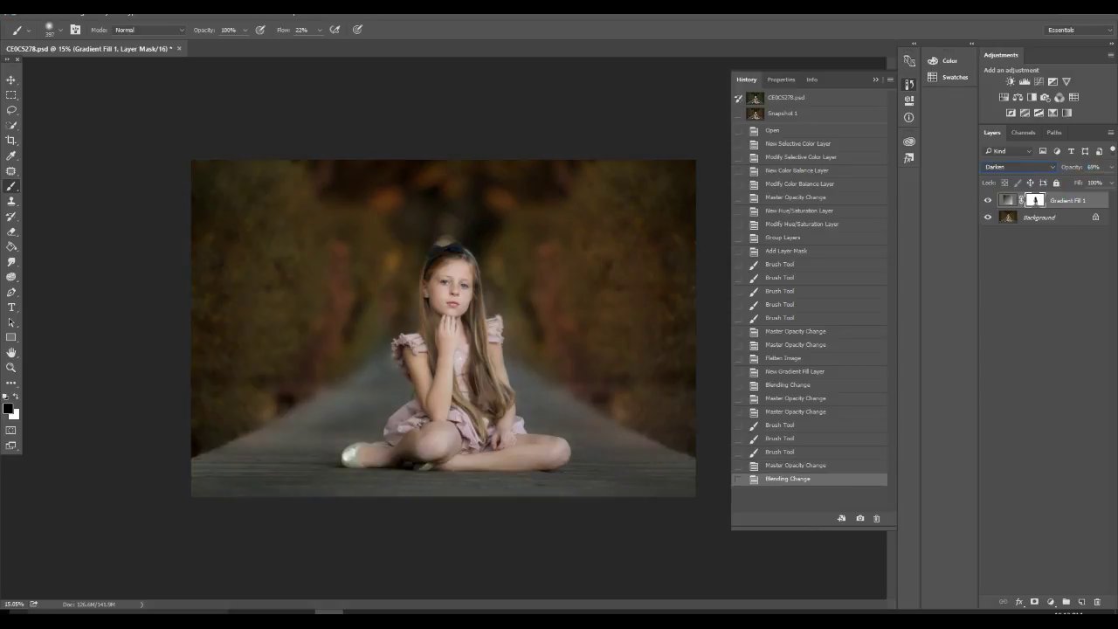
click(988, 200)
click(988, 200)
drag(1072, 167, 1104, 167)
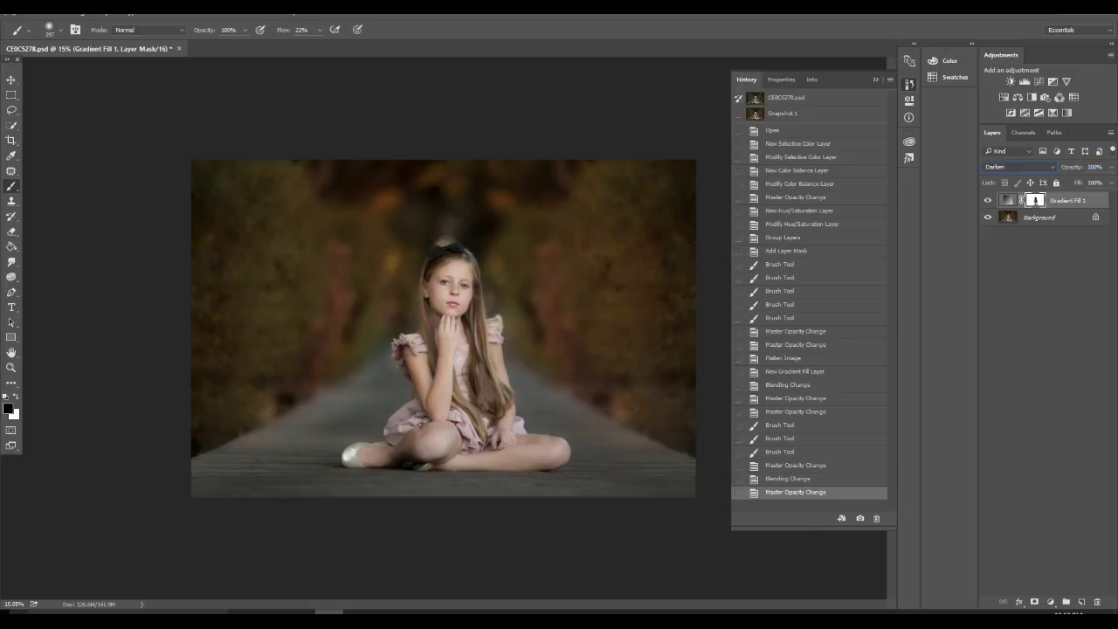
click(988, 200)
click(988, 200)
Step: Switch the gradient fill layer to Multiply and reduce its opacity to 23%
click(1018, 167)
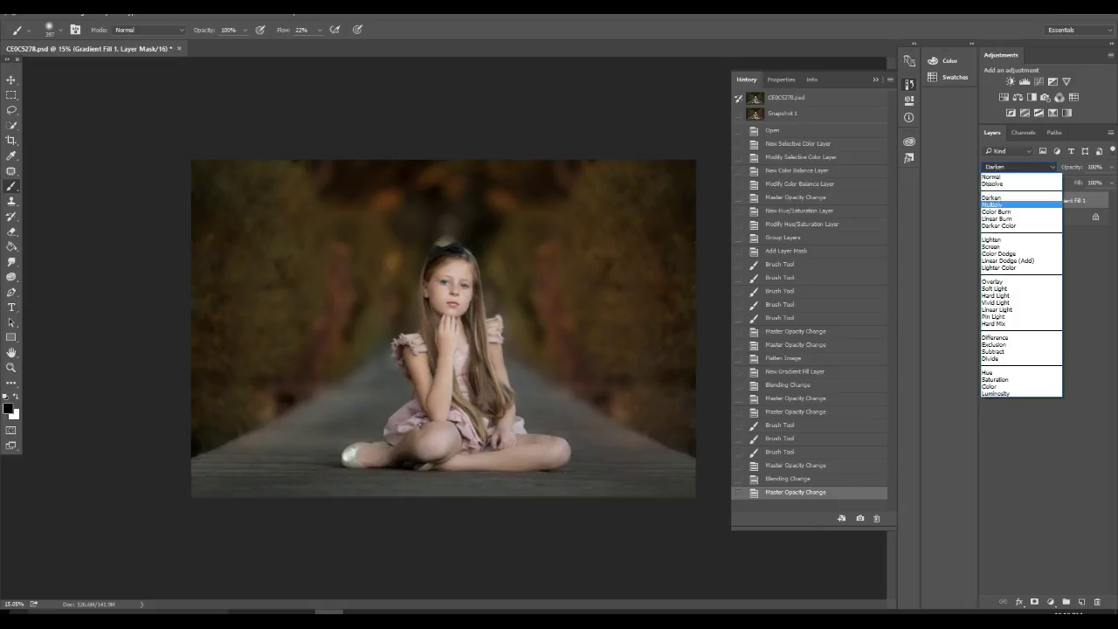
click(1031, 198)
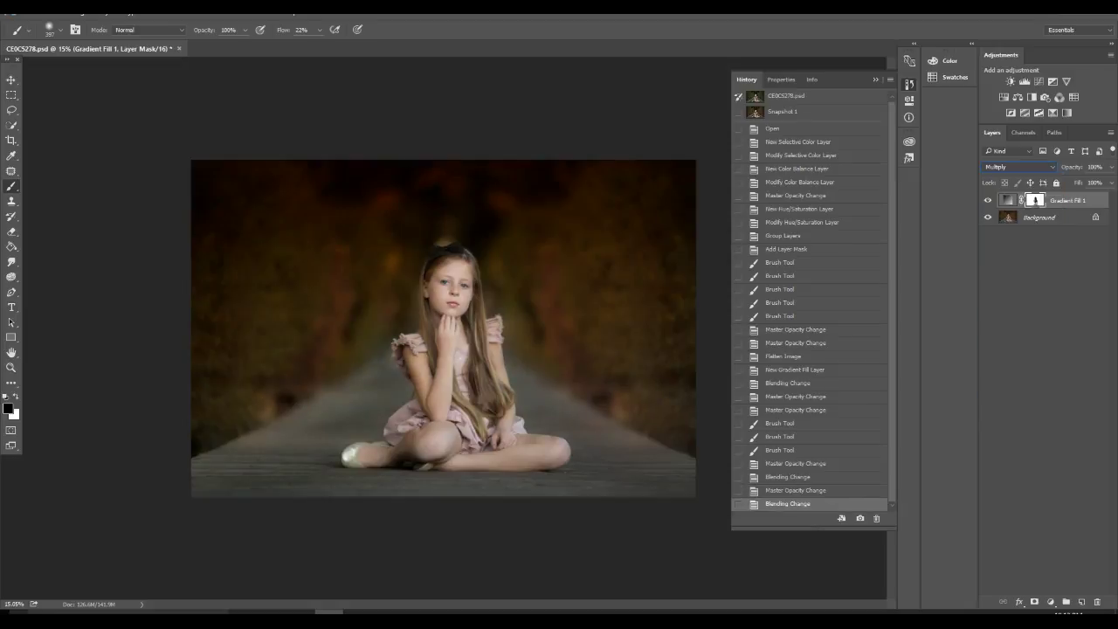
drag(1072, 166, 1037, 167)
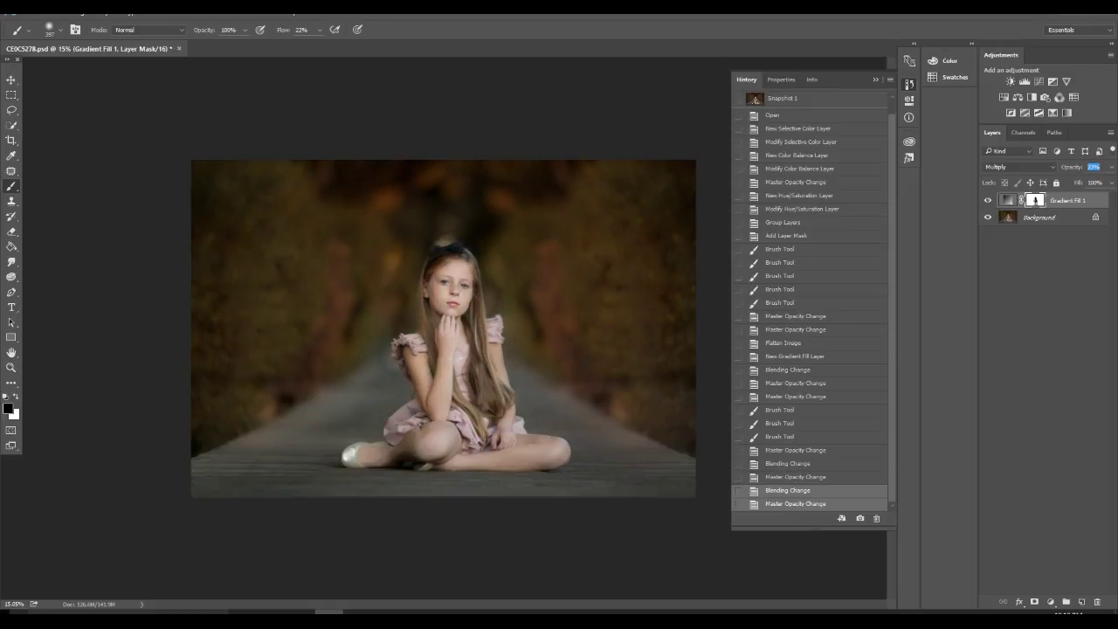
key(Return)
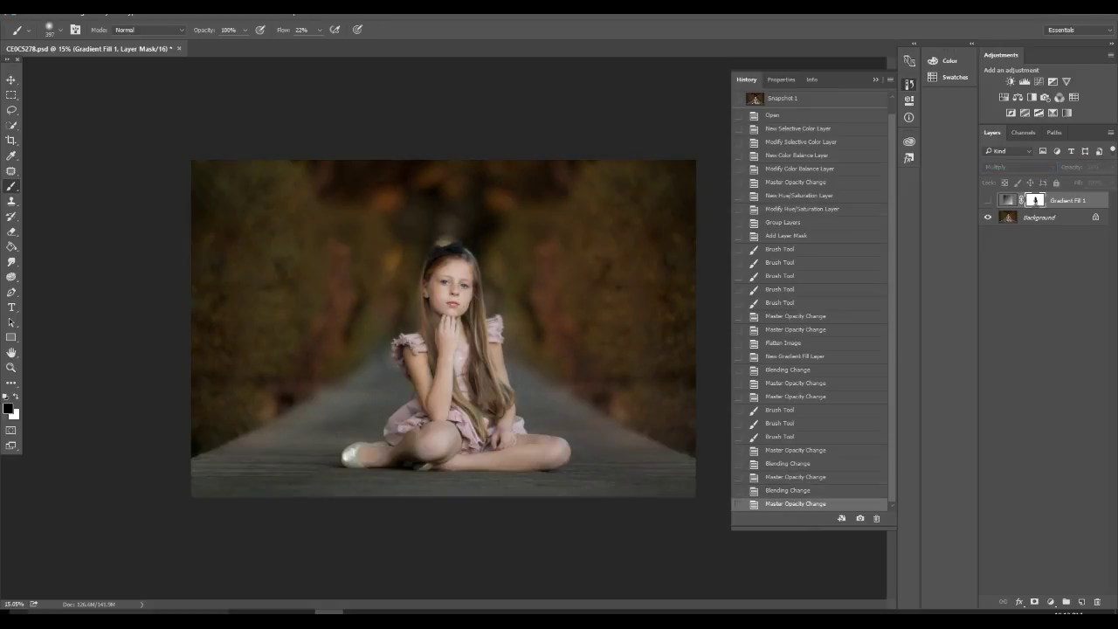
Step: Try the Screen and Lighten blend modes on the gradient fill layer, settling on Overlay
click(1020, 167)
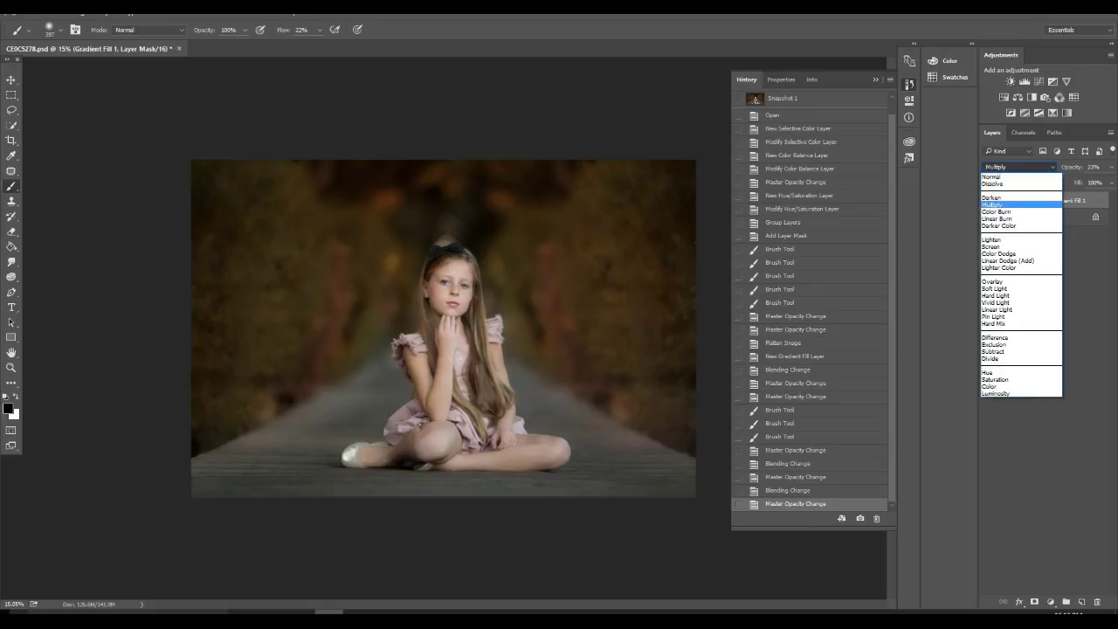
click(1004, 246)
click(1020, 167)
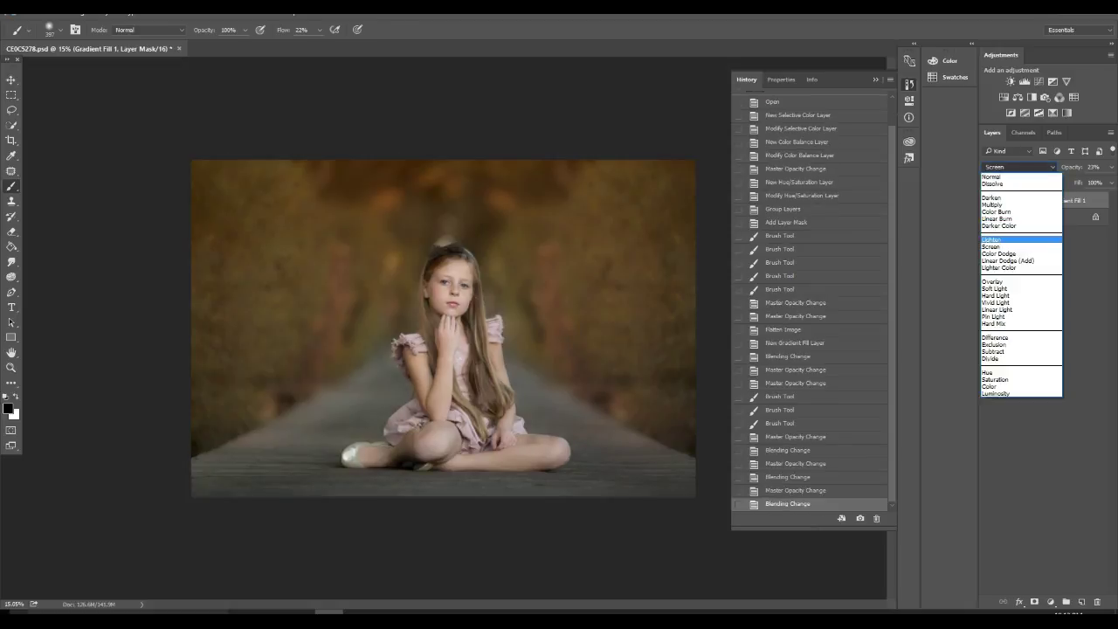
key(Return)
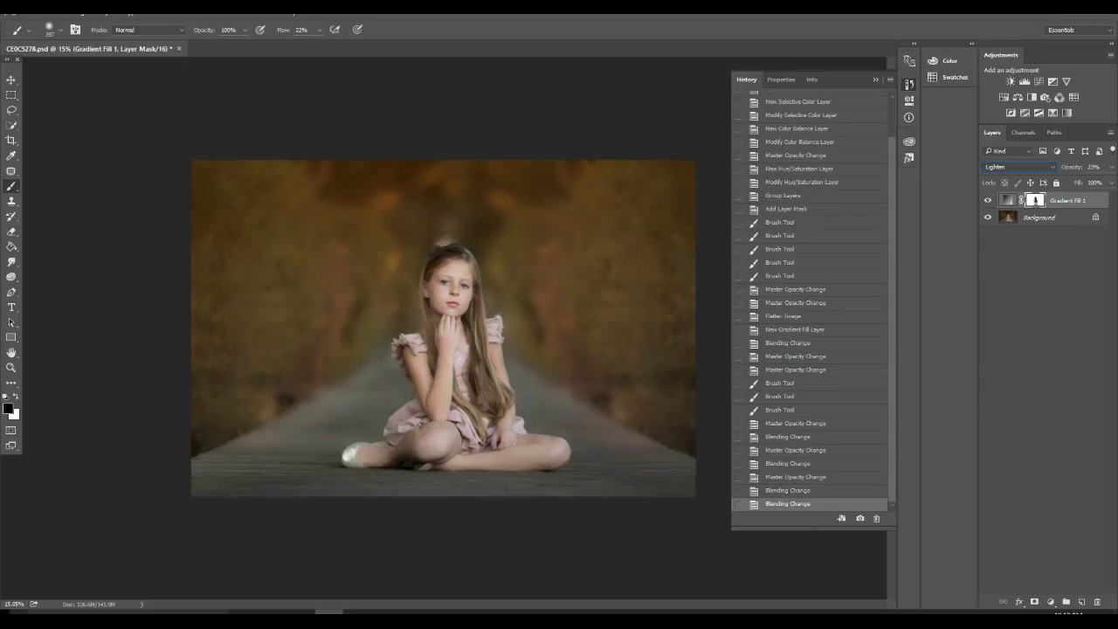
click(1019, 167)
click(1005, 281)
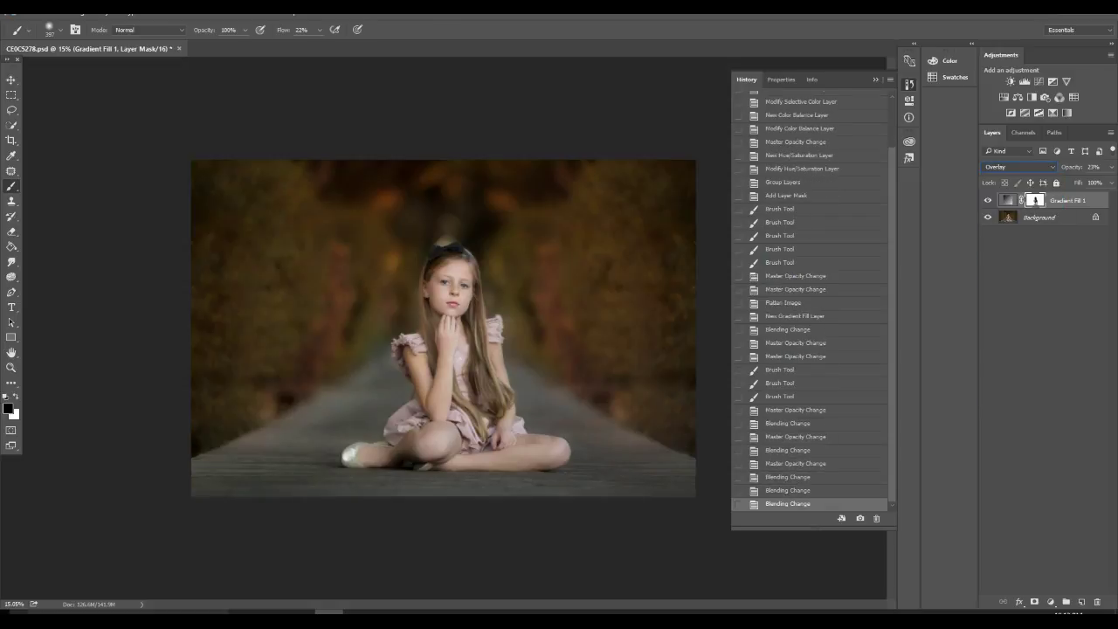
Step: Try the Difference blend mode on the gradient fill layer
click(1019, 167)
key(Down)
key(Down)
key(Down)
key(Down)
key(Down)
key(Down)
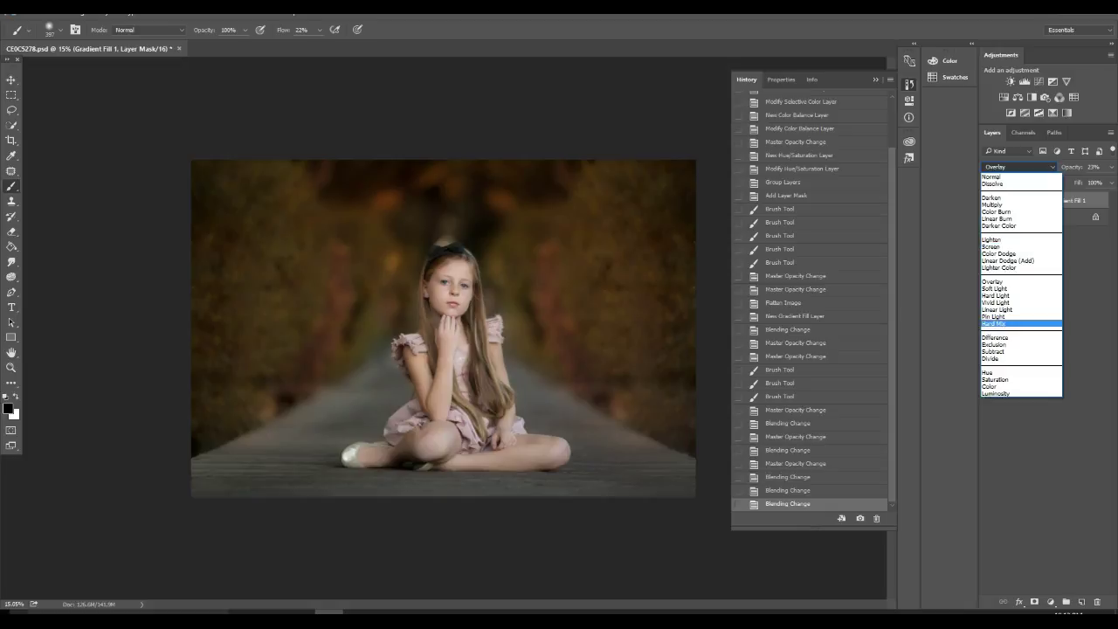
key(Down)
key(Return)
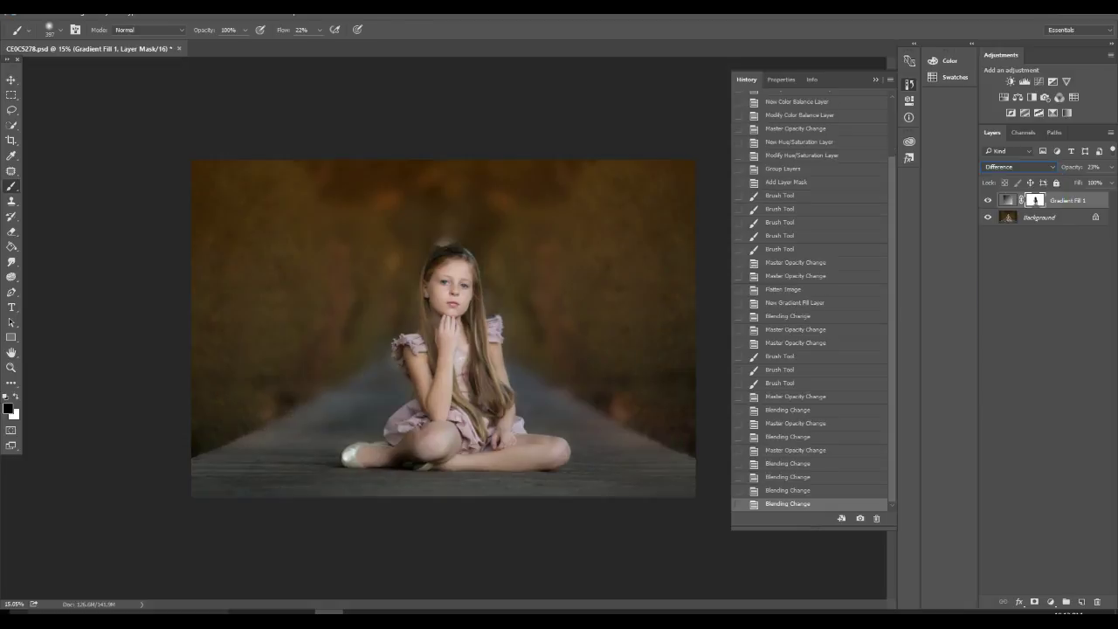
Step: Try the Exclusion, Subtract and Hue blend modes on the gradient fill layer, comparing the image with the layer hidden
click(1019, 167)
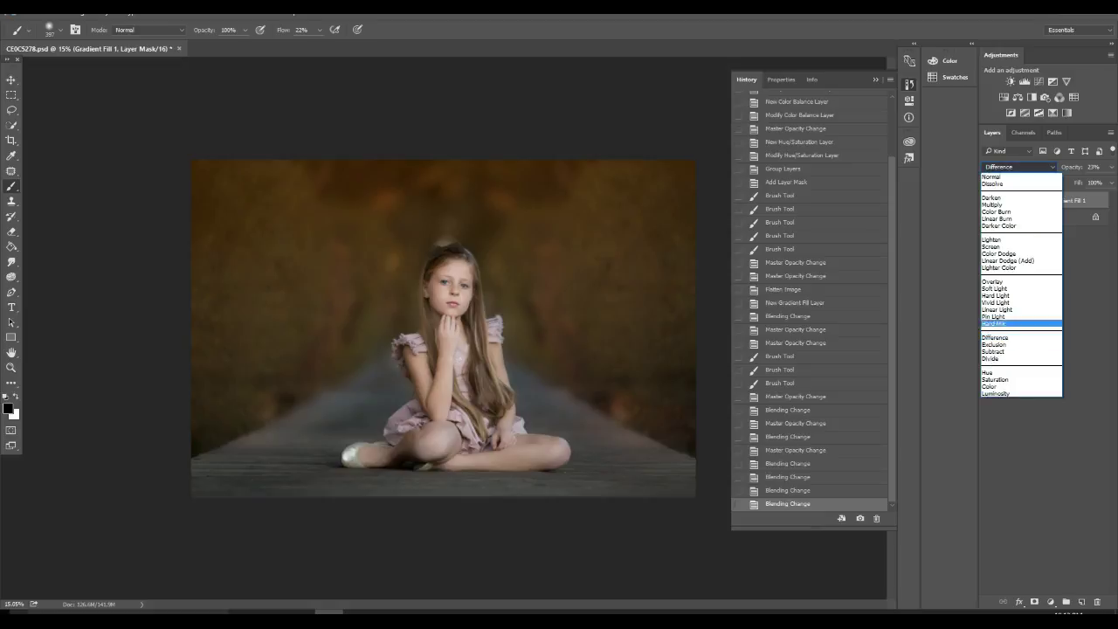
key(Return)
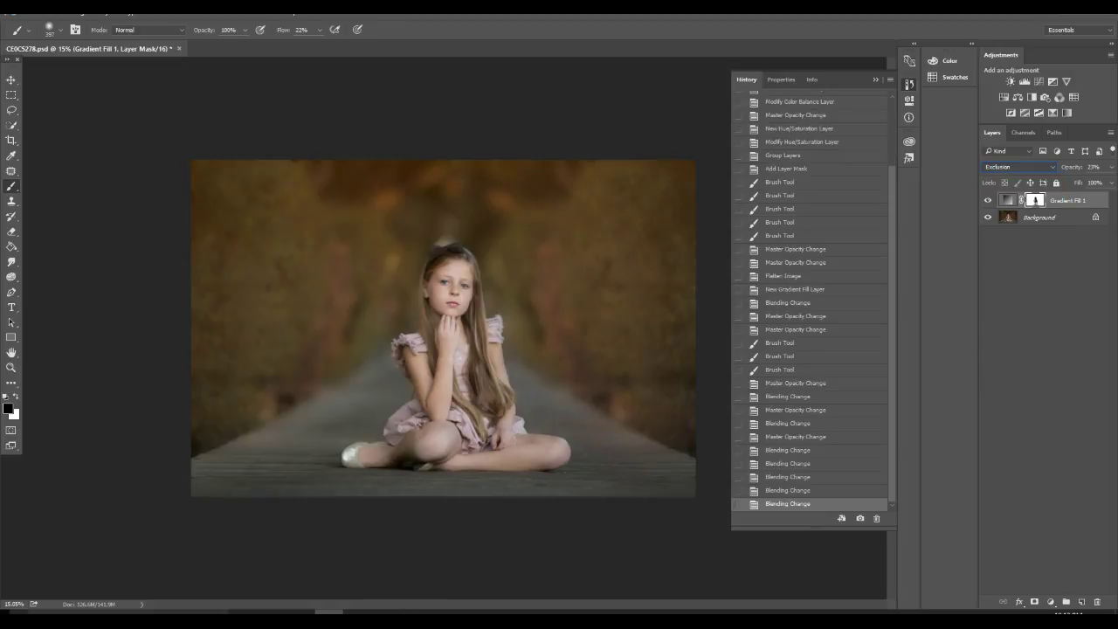
click(1019, 167)
click(1005, 351)
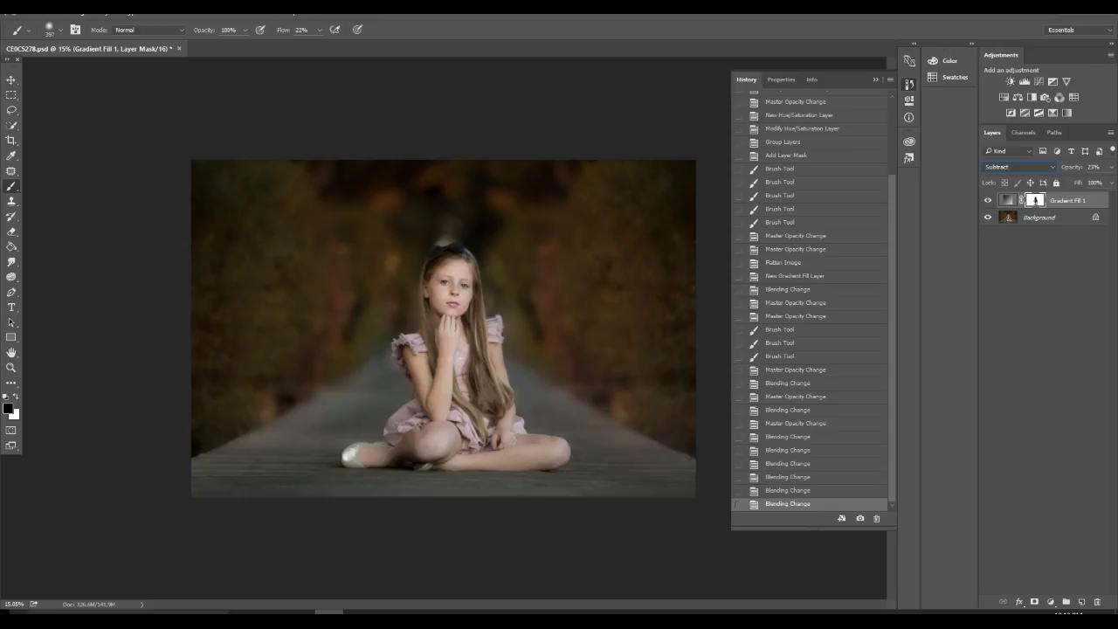
click(1020, 167)
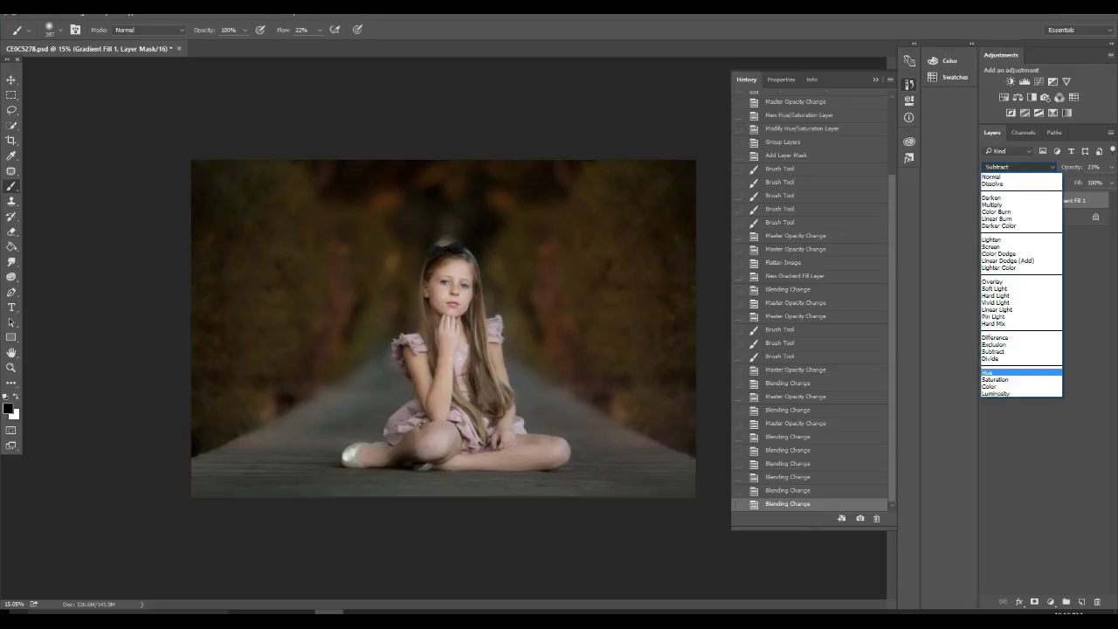
click(1004, 372)
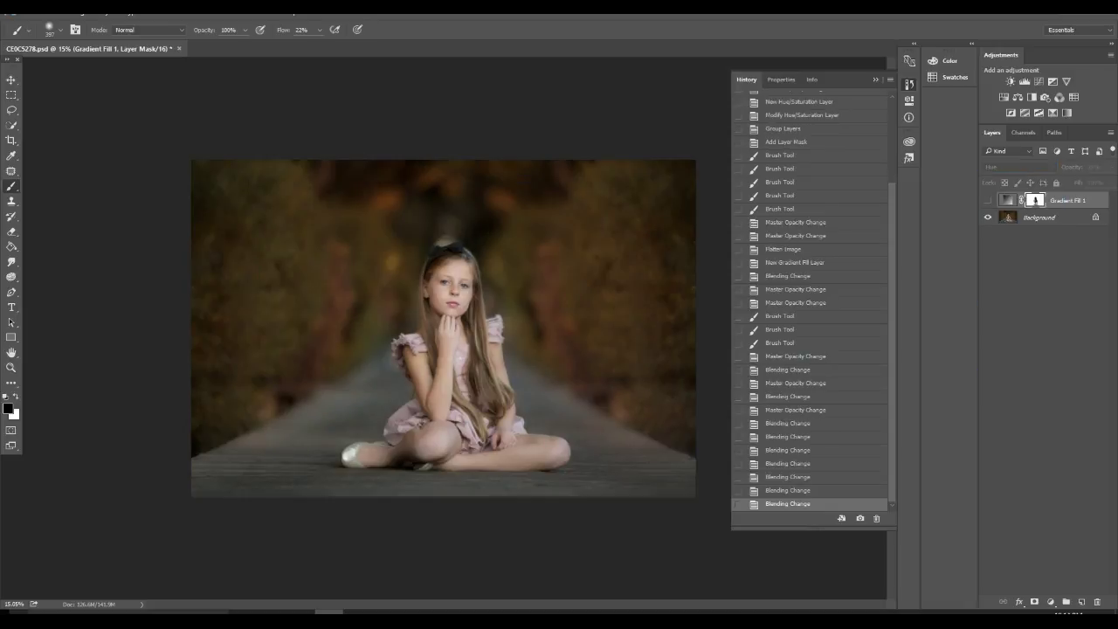
Step: Set the gradient fill layer to Difference at 14% opacity and compare the image with and without it
click(1019, 166)
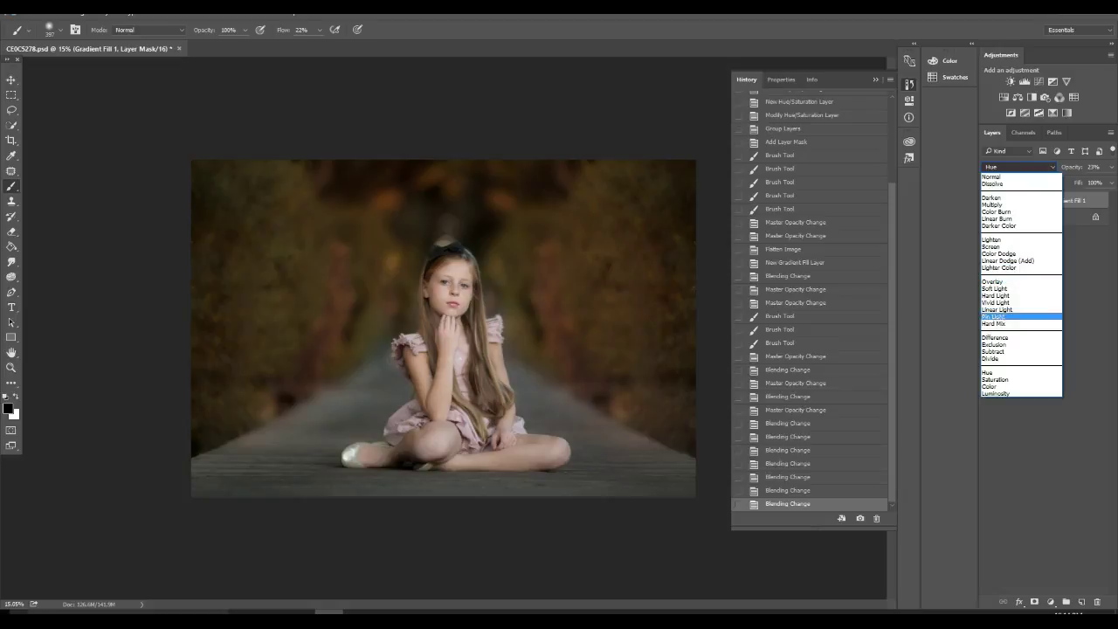
click(1000, 337)
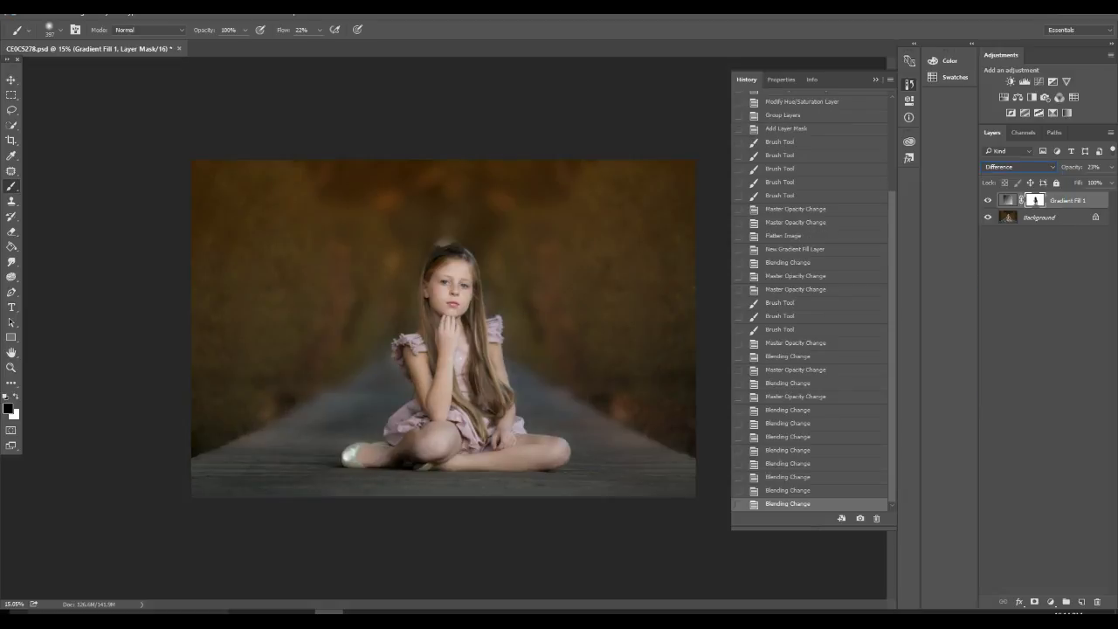
drag(1072, 167, 1066, 167)
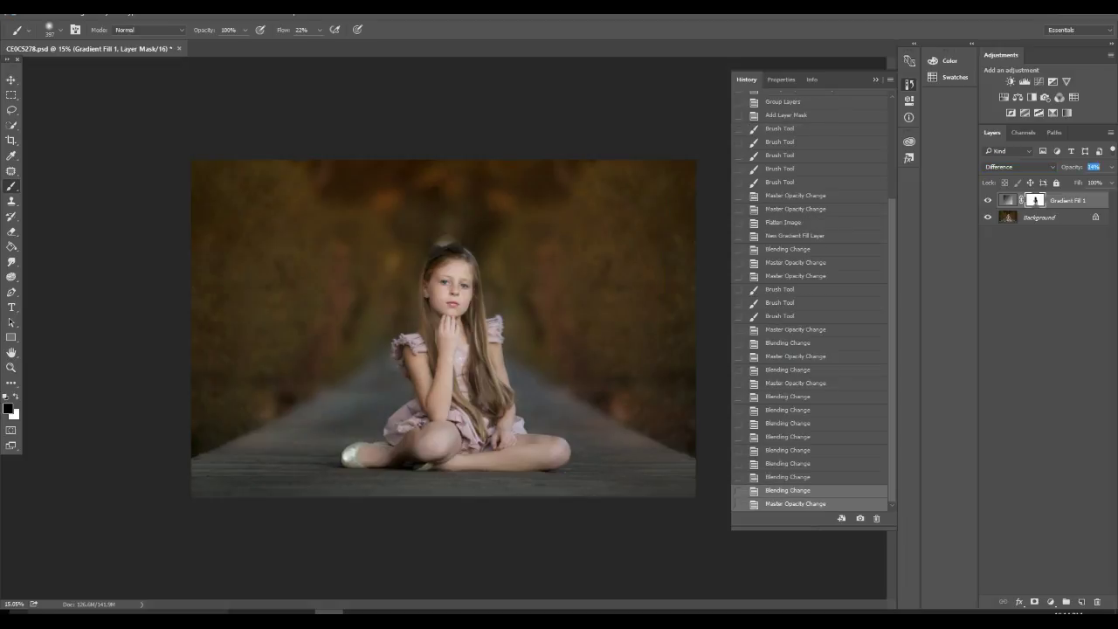
click(1019, 167)
click(988, 200)
click(988, 200)
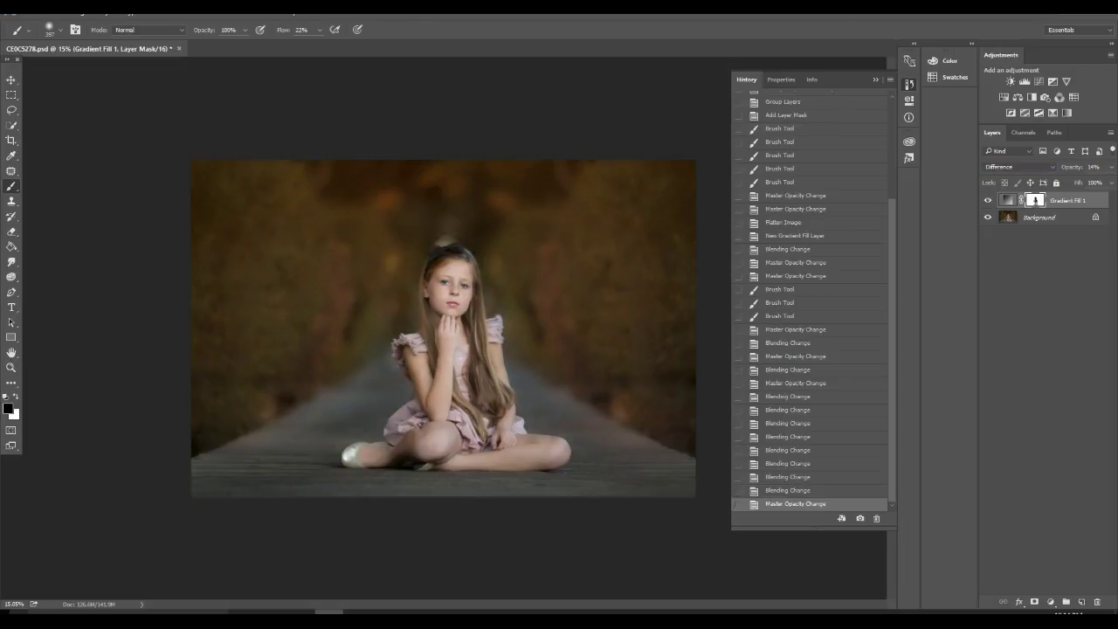
Step: Dab black on the gradient fill's mask over the girl's face and collapse the history list to view the whole image
click(450, 301)
scroll(448, 323, up, 5)
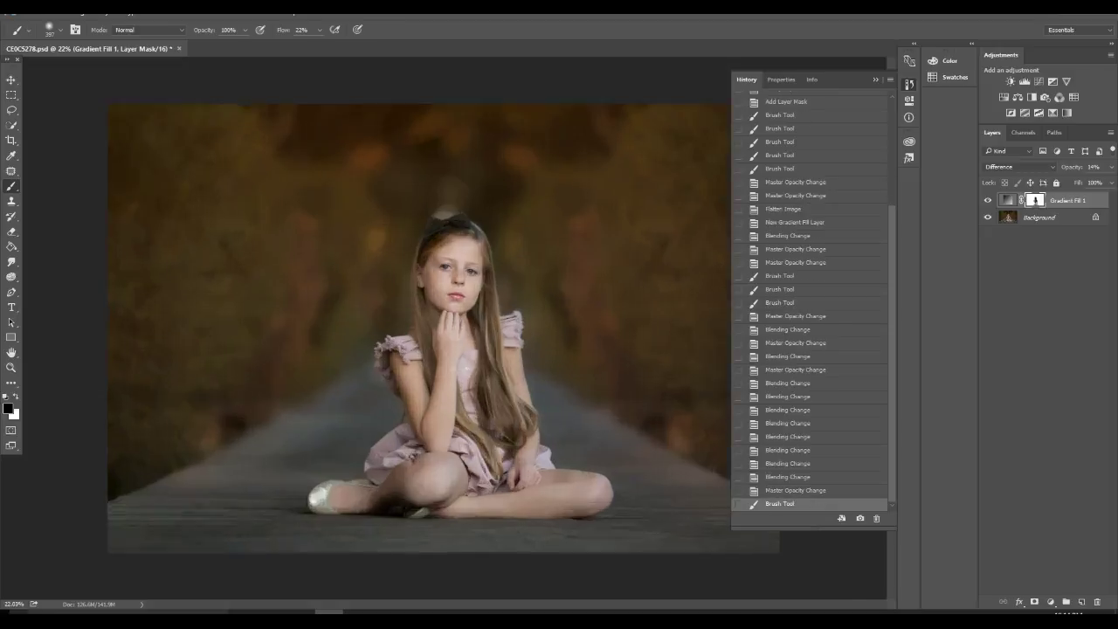
scroll(447, 324, down, 3)
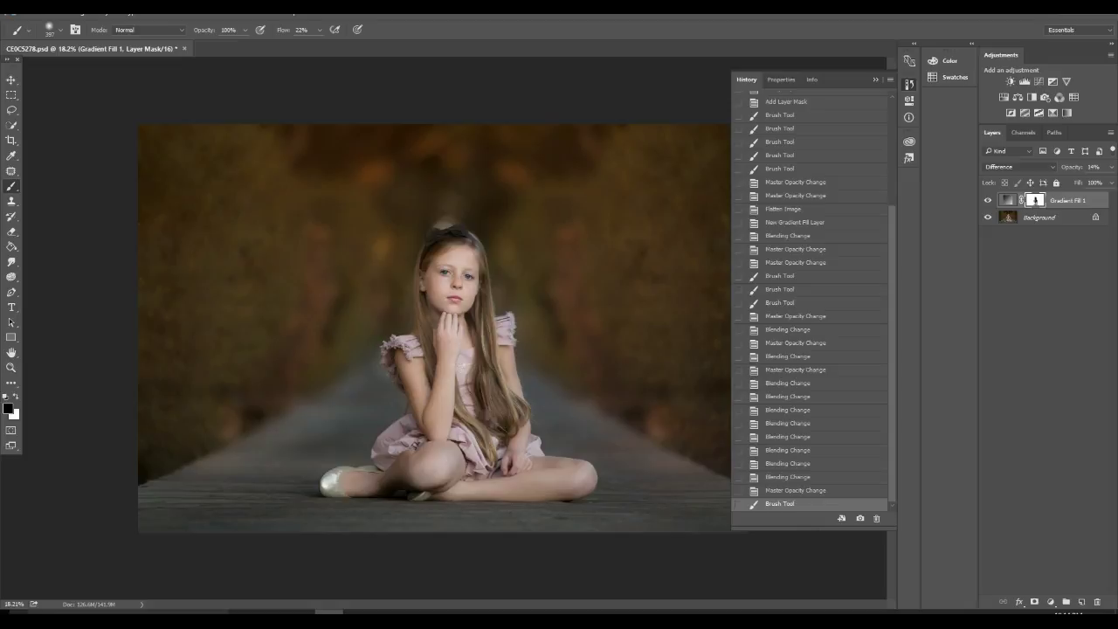
click(875, 79)
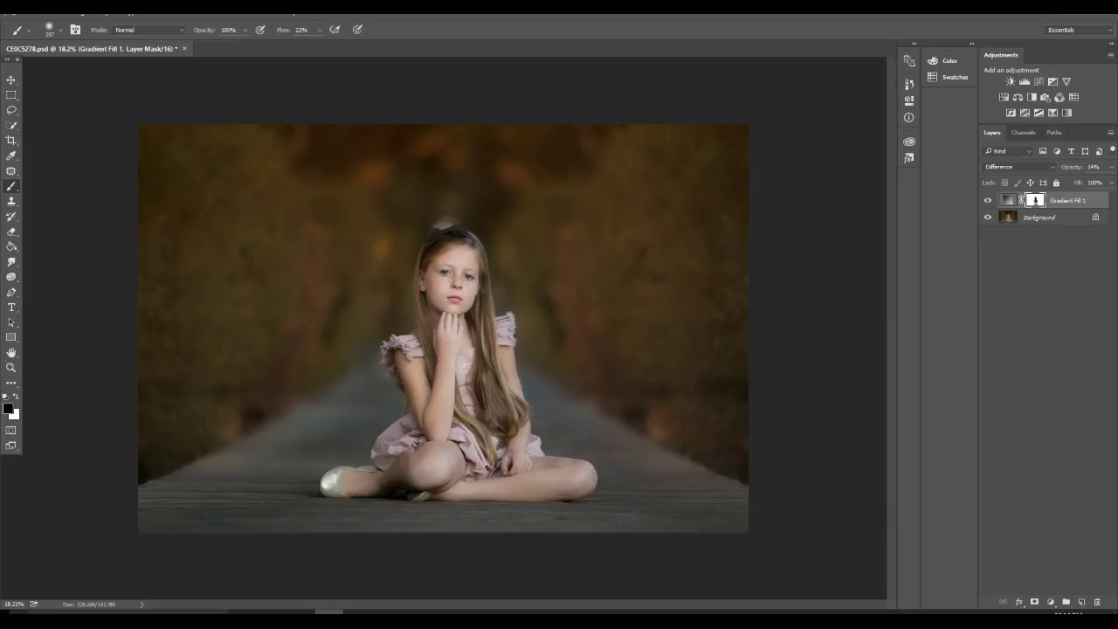
key(ctrl+minus)
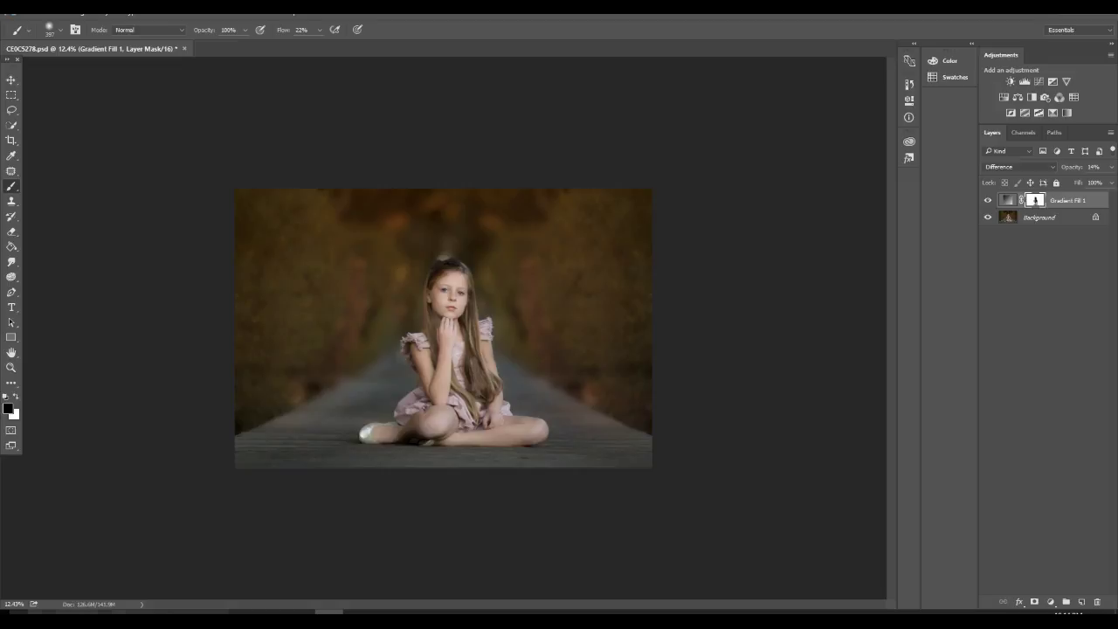
click(123, 615)
click(329, 613)
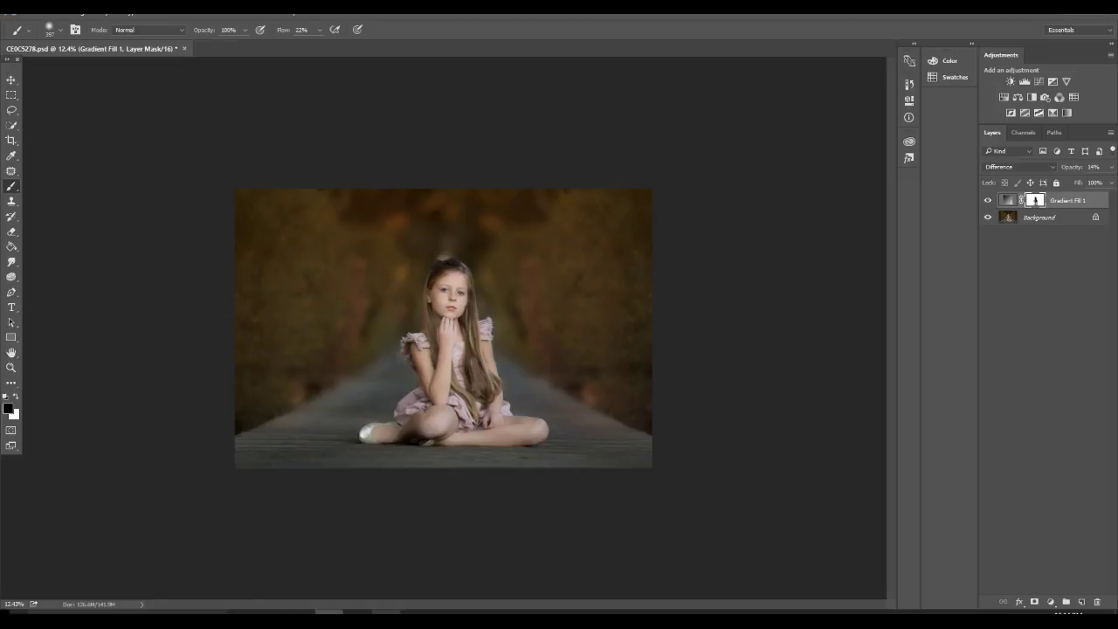